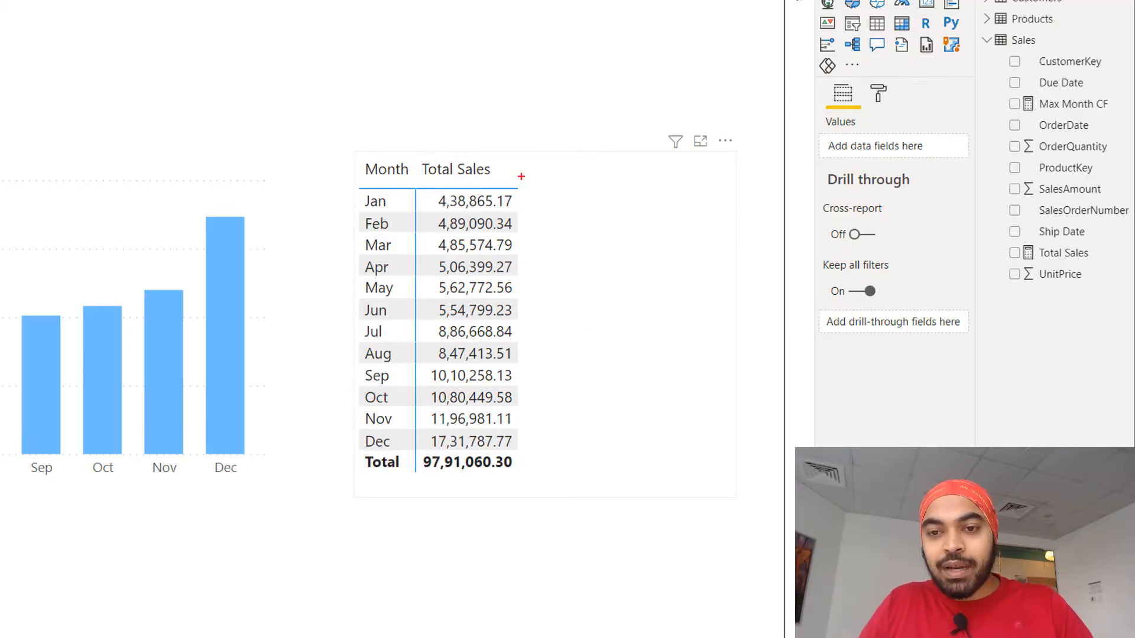
pyautogui.moveTo(520, 176)
pyautogui.mouseDown()
pyautogui.moveTo(594, 315)
pyautogui.moveTo(605, 463)
pyautogui.mouseUp()
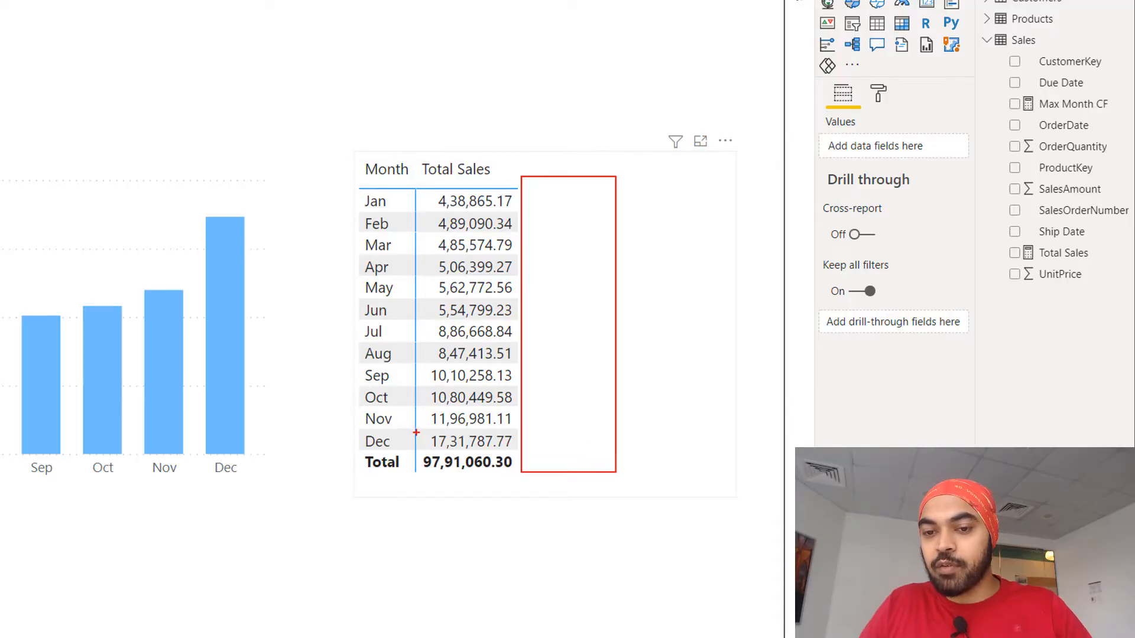
pyautogui.moveTo(416, 433); pyautogui.dragTo(522, 452)
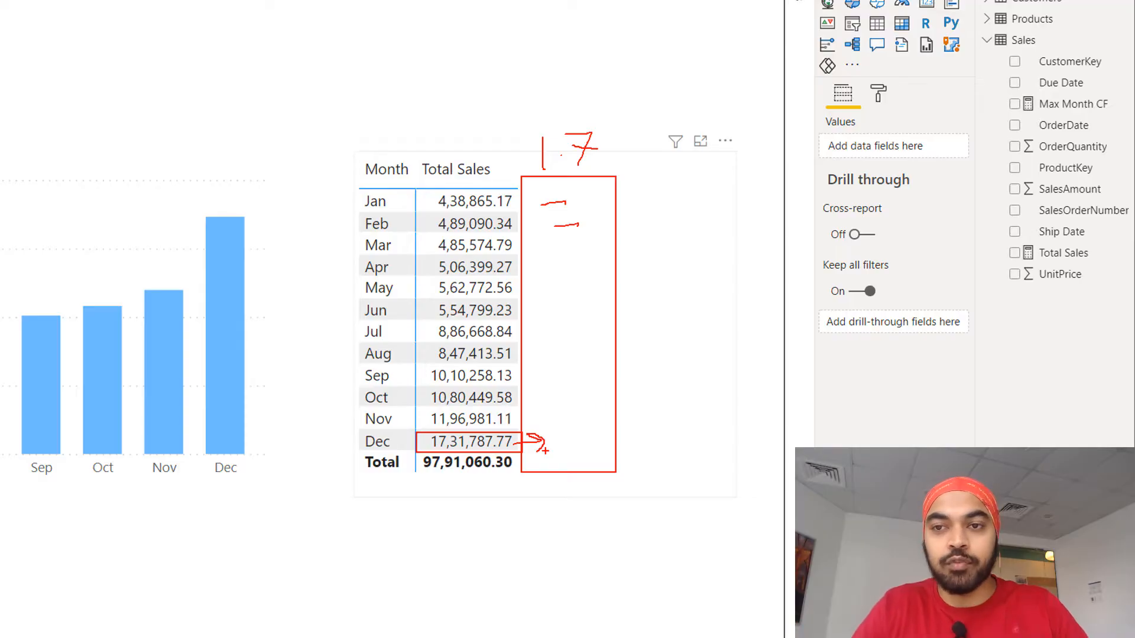
pyautogui.press('Escape')
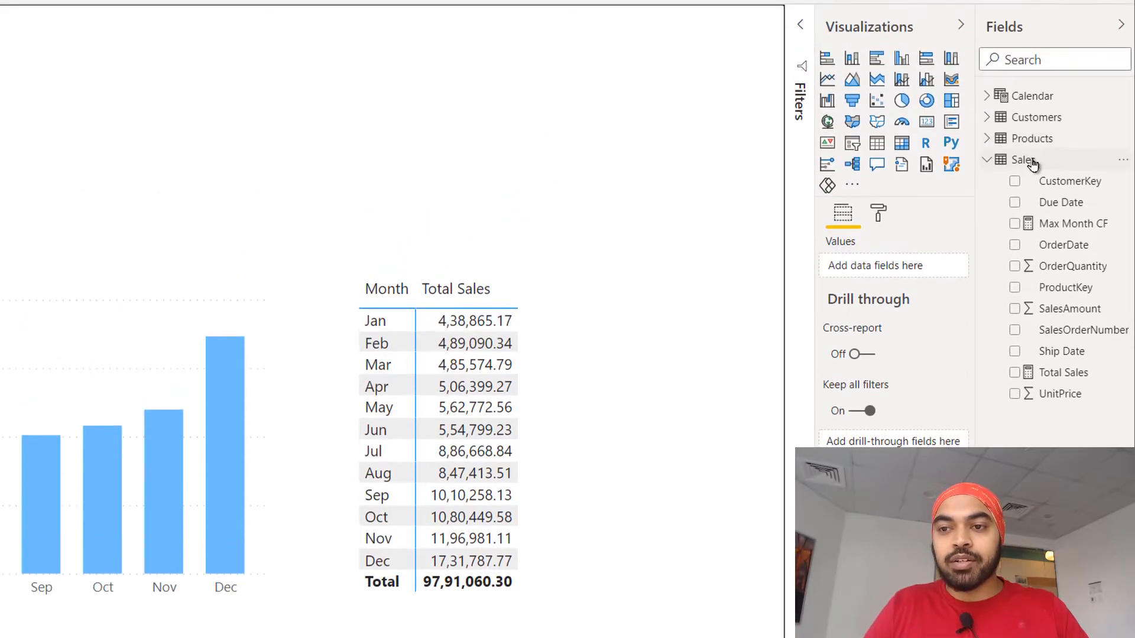
# Create a new measure in the Sales table named MAX Sales Cf and start a new line for its formula.
pyautogui.click(1033, 44)
pyautogui.rightClick(1033, 161)
pyautogui.click(946, 168)
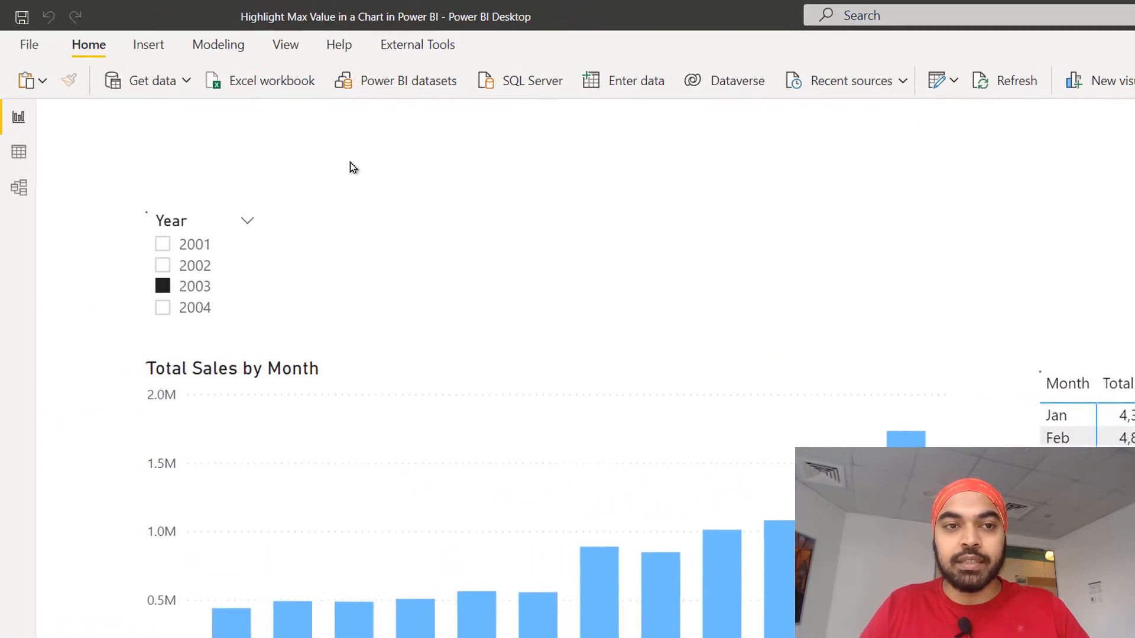
pyautogui.write('MA')
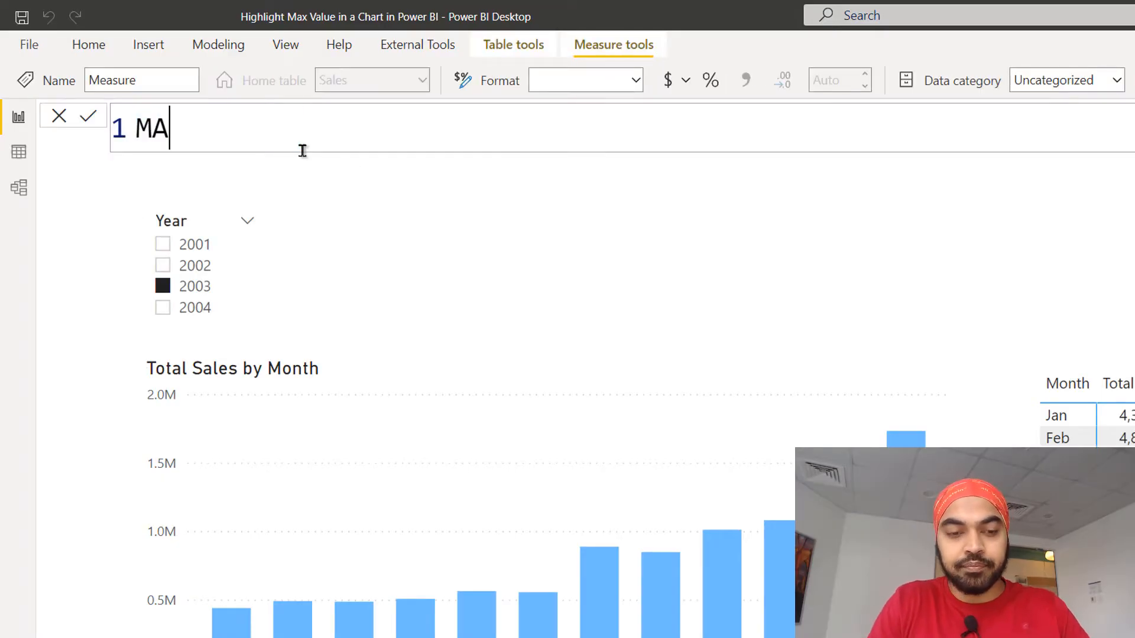
pyautogui.write('X Sales Cf =')
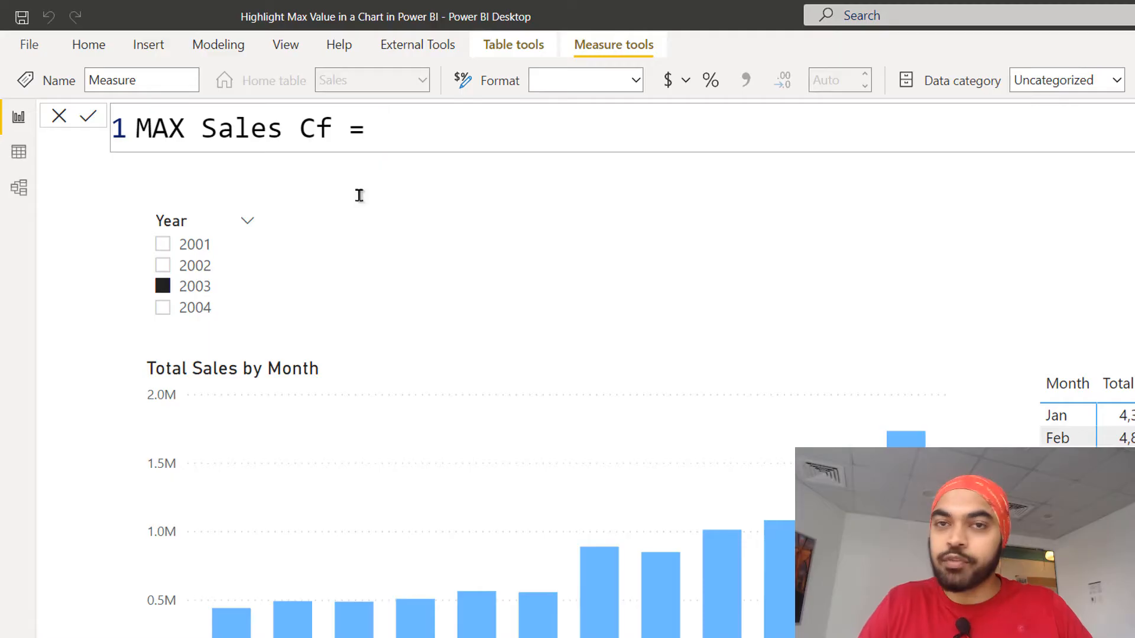
pyautogui.hotkey('shift', 'Return')
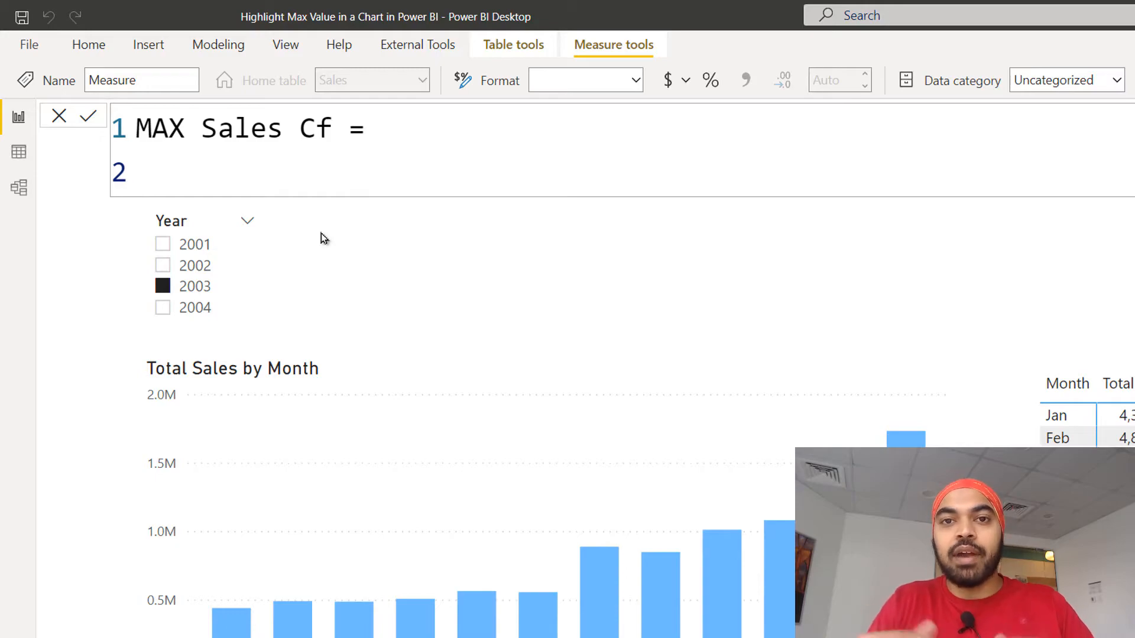
# Begin the formula with MAXX, using ALL on 'Calendar'[Month] as its table argument.
pyautogui.write('maxx(')
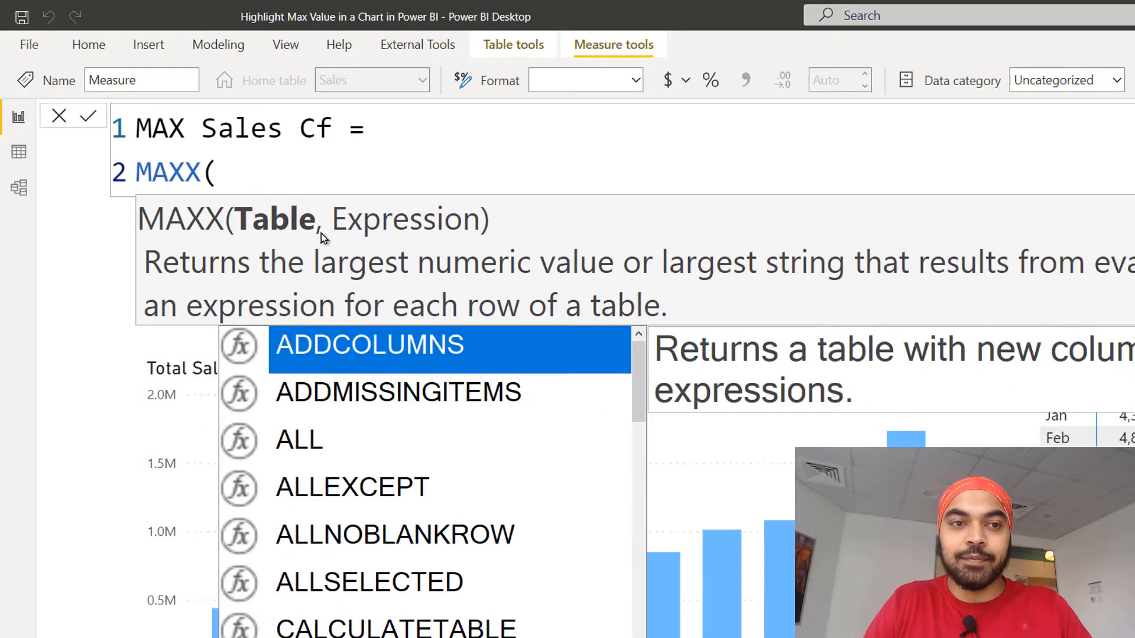
pyautogui.hotkey('shift', 'Return')
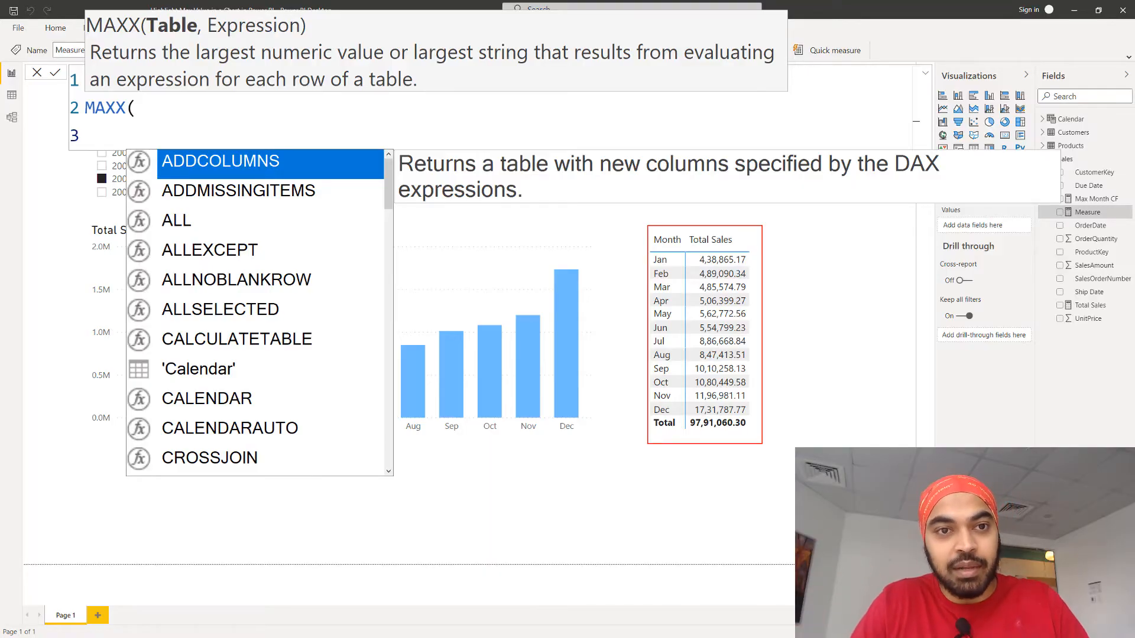
pyautogui.write('al')
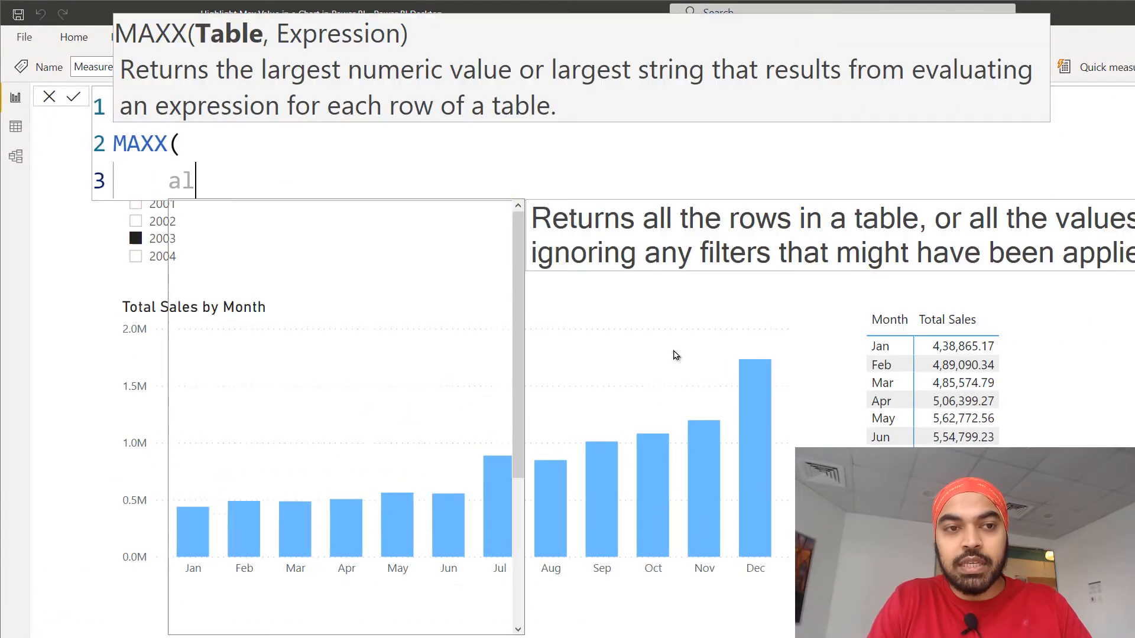
pyautogui.write('l')
pyautogui.press('Tab')
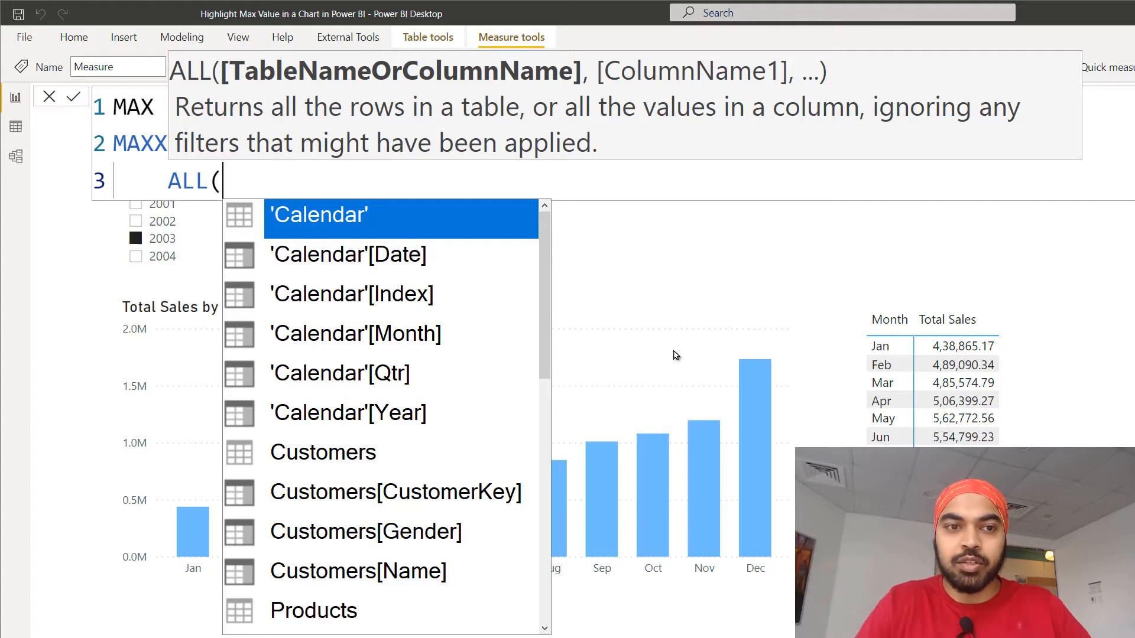
pyautogui.press('Down')
pyautogui.press('Down')
pyautogui.press('Down')
pyautogui.press('Tab')
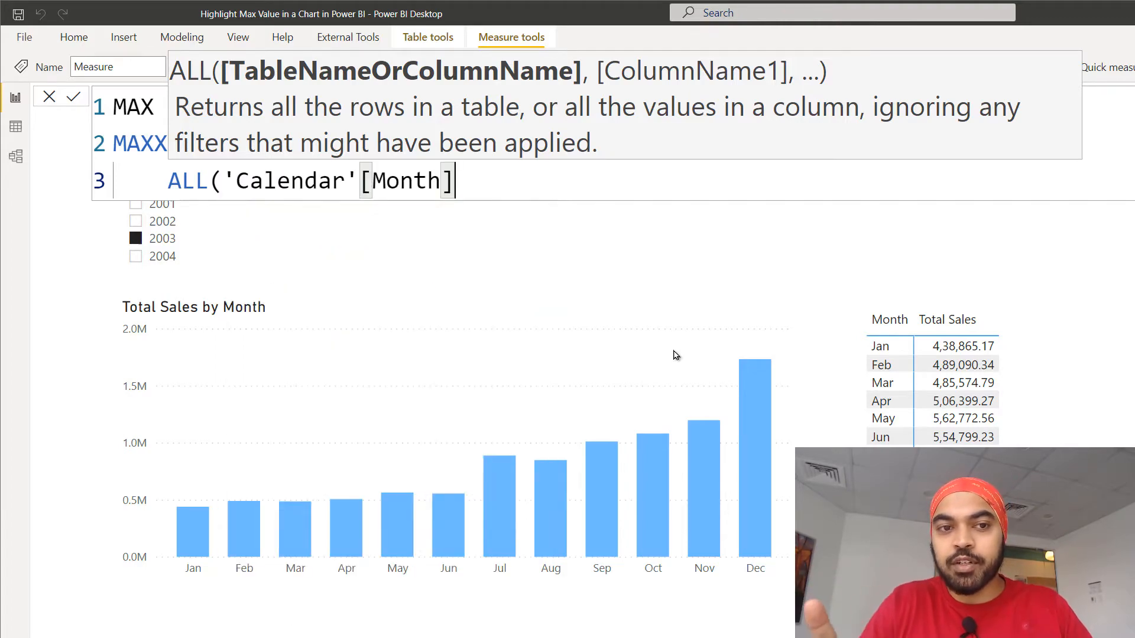
# Add 'Calendar'[Index] as the second column of ALL and close that function.
pyautogui.write(',cal')
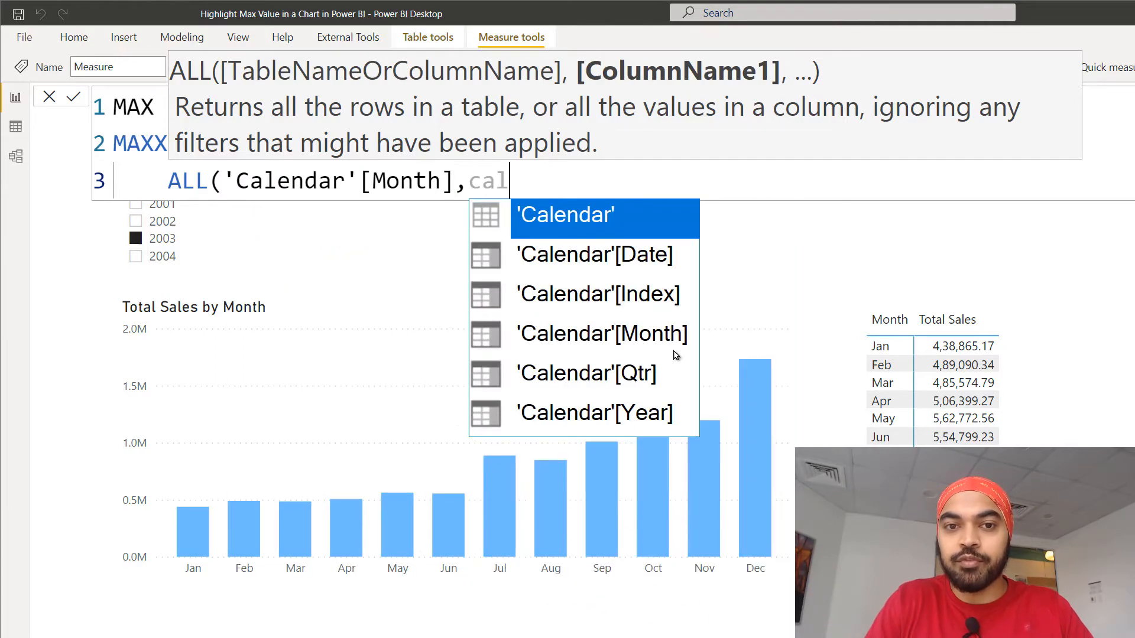
pyautogui.press('Down')
pyautogui.press('Down')
pyautogui.press('Tab')
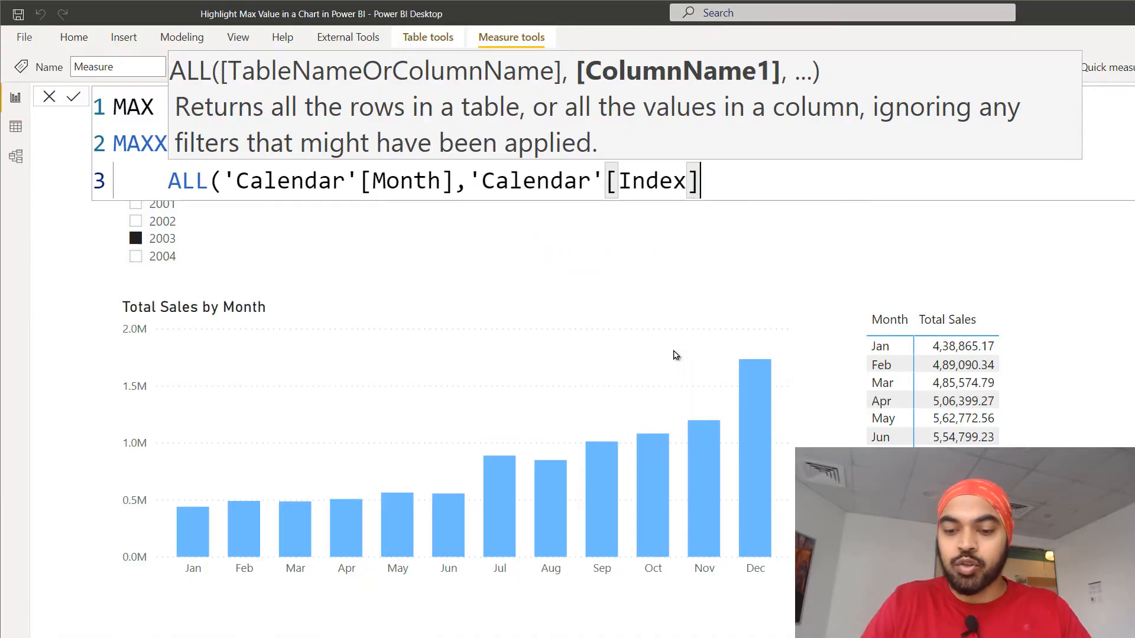
pyautogui.write(')')
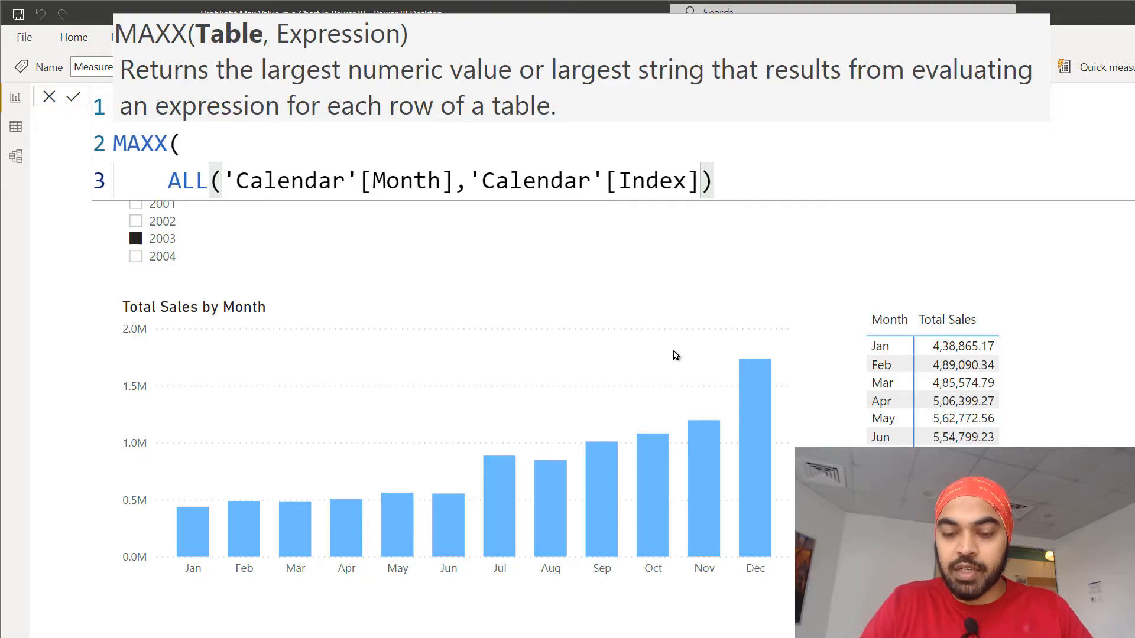
pyautogui.write(',')
# Supply [Total Sales] as the MAXX expression on its own line and close the function.
pyautogui.press('Return')
pyautogui.write('tot')
pyautogui.press('Return')
pyautogui.press('Return')
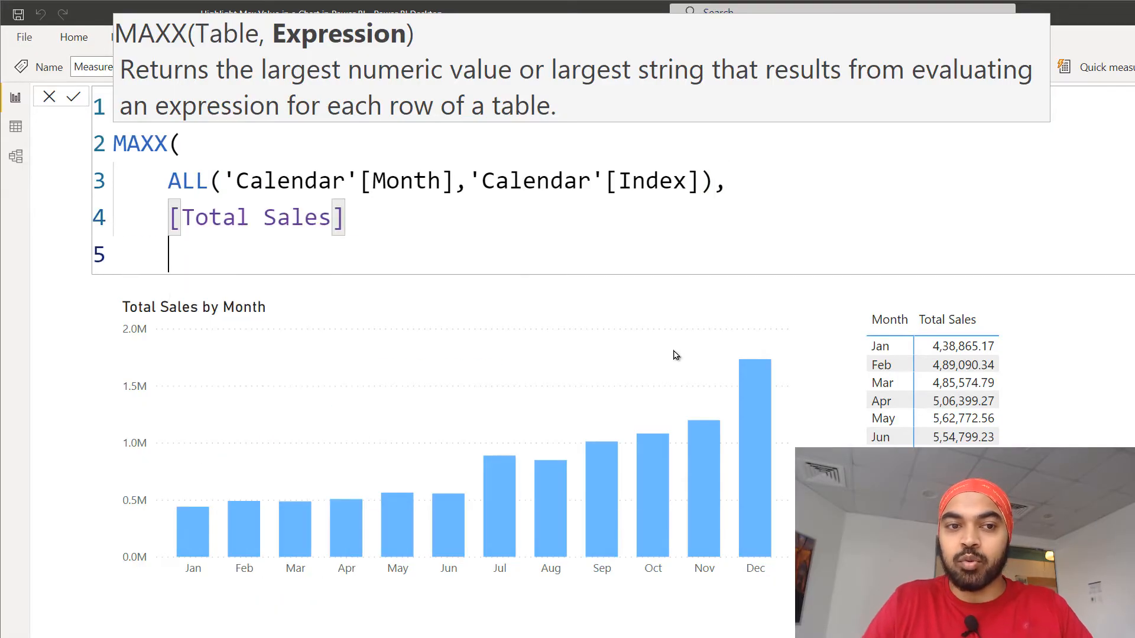
pyautogui.write(')')
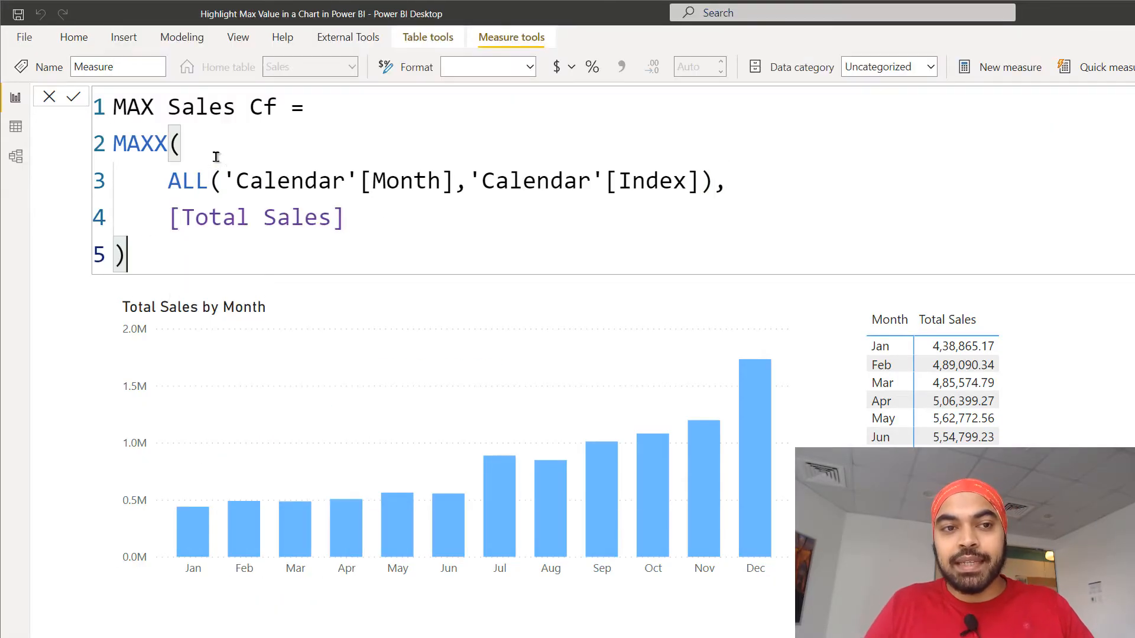
pyautogui.moveTo(170, 183); pyautogui.dragTo(715, 182)
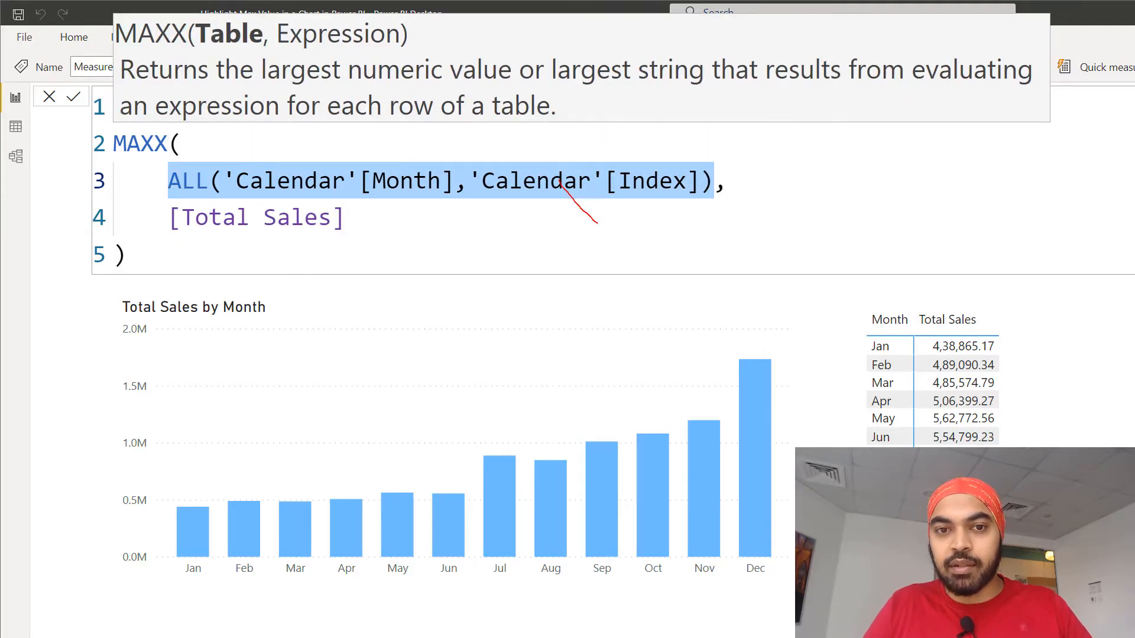
pyautogui.moveTo(598, 224); pyautogui.dragTo(855, 267)
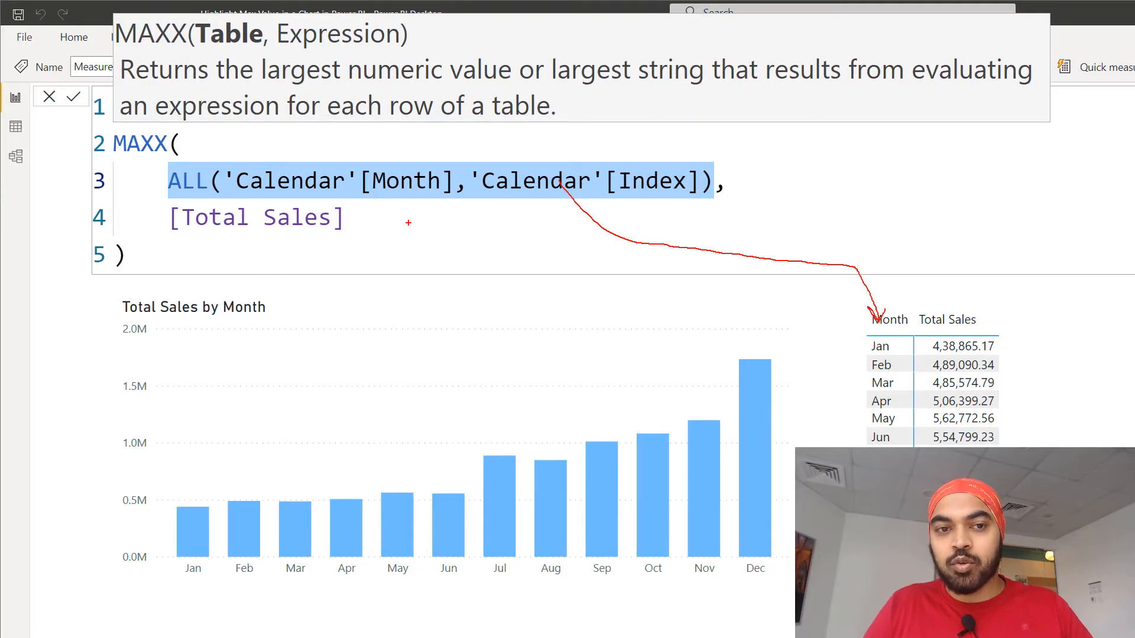
pyautogui.moveTo(350, 221)
pyautogui.mouseDown()
pyautogui.moveTo(560, 258)
pyautogui.moveTo(881, 280)
pyautogui.moveTo(966, 306)
pyautogui.mouseUp()
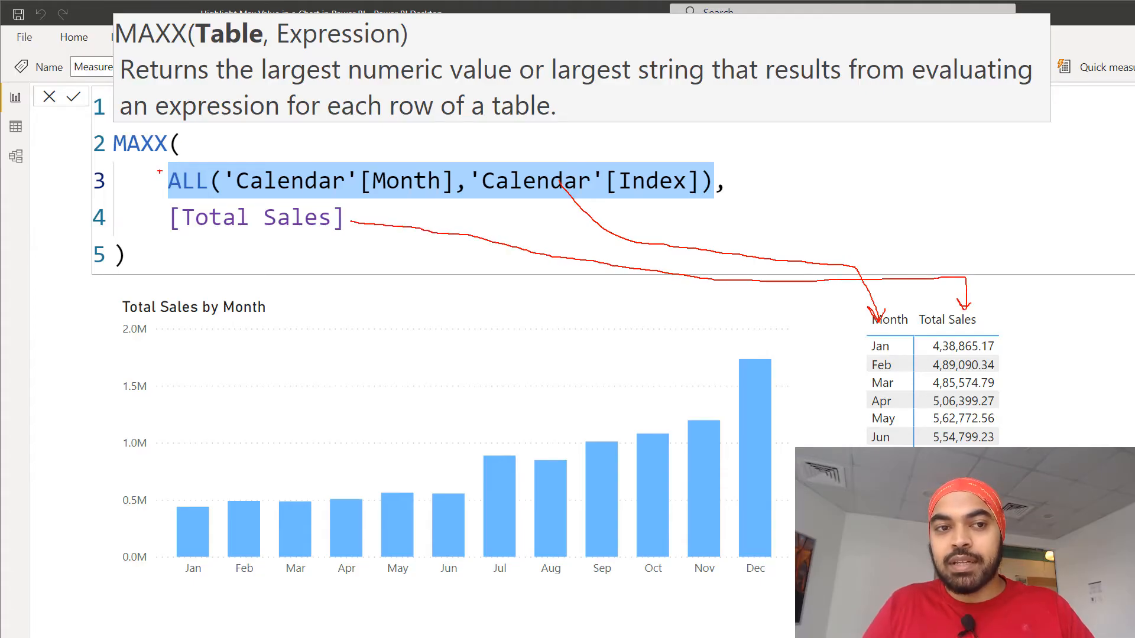
pyautogui.moveTo(159, 160)
pyautogui.mouseDown()
pyautogui.moveTo(476, 222)
pyautogui.moveTo(767, 233)
pyautogui.mouseUp()
pyautogui.moveTo(737, 194)
pyautogui.mouseDown()
pyautogui.moveTo(768, 147)
pyautogui.moveTo(250, 153)
pyautogui.mouseUp()
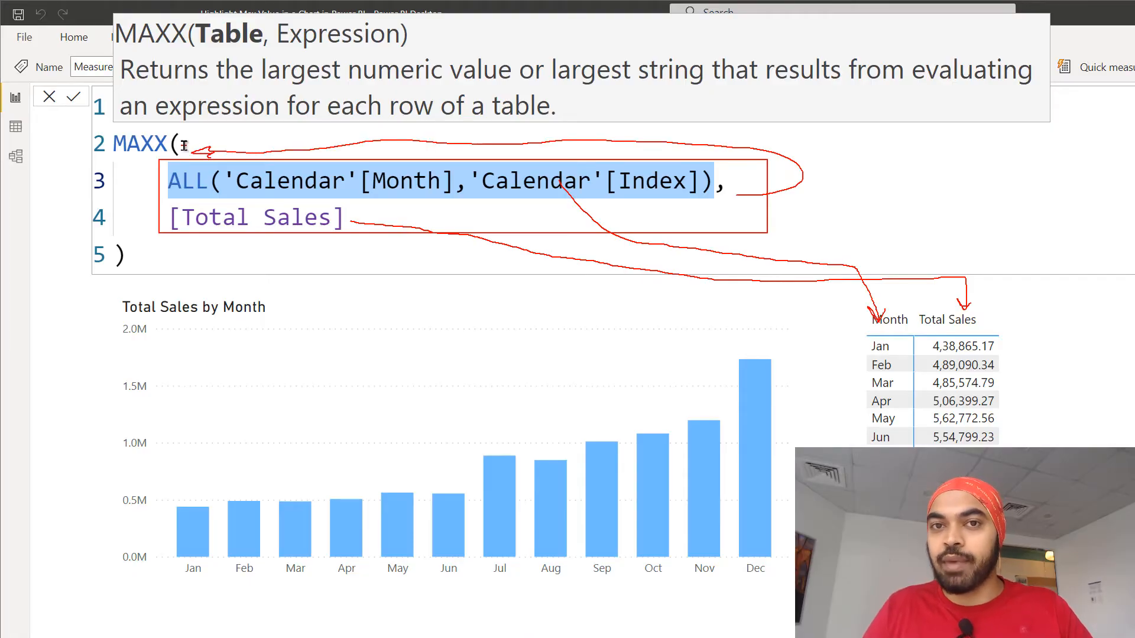
pyautogui.press('Escape')
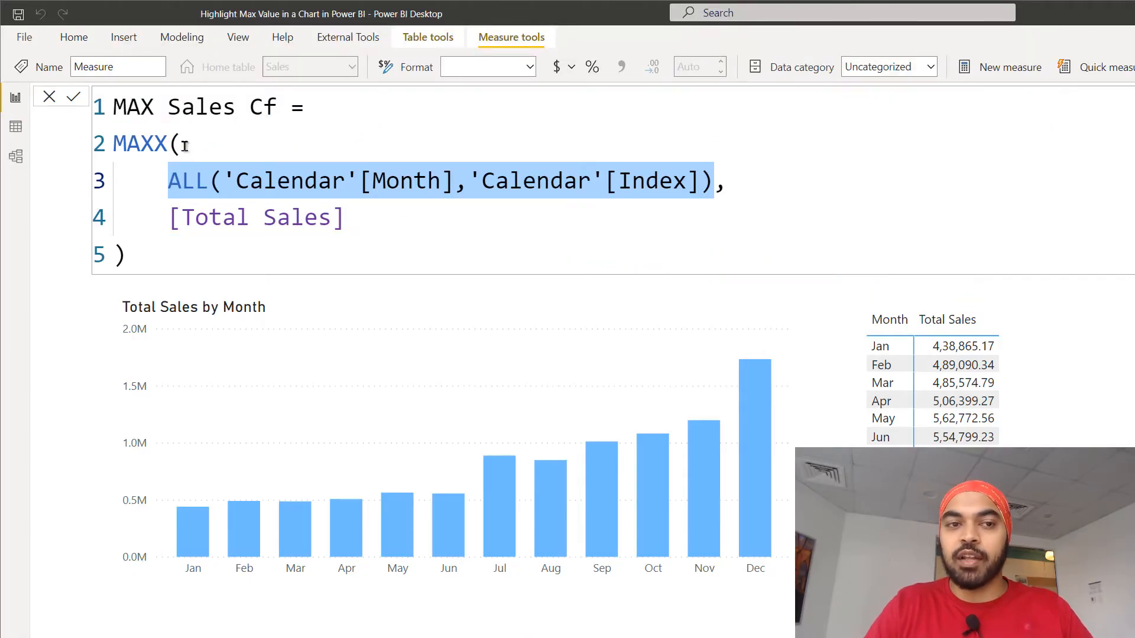
# Commit the measure and add MAX Sales Cf as a column in the monthly sales table visual.
pyautogui.click(243, 180)
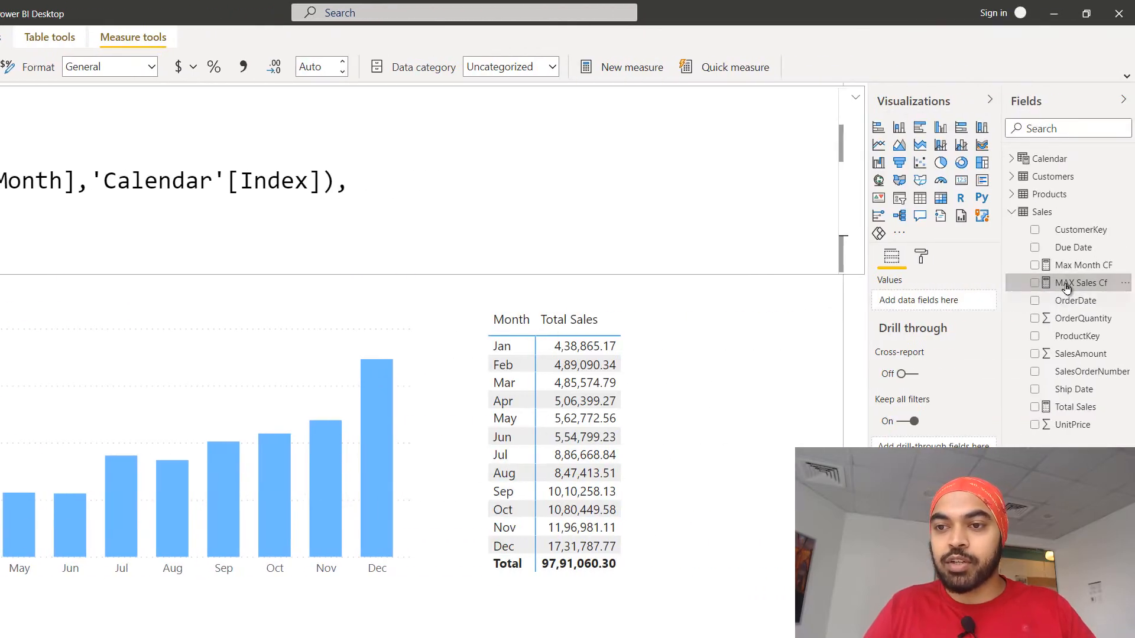
pyautogui.moveTo(1070, 284); pyautogui.dragTo(695, 428)
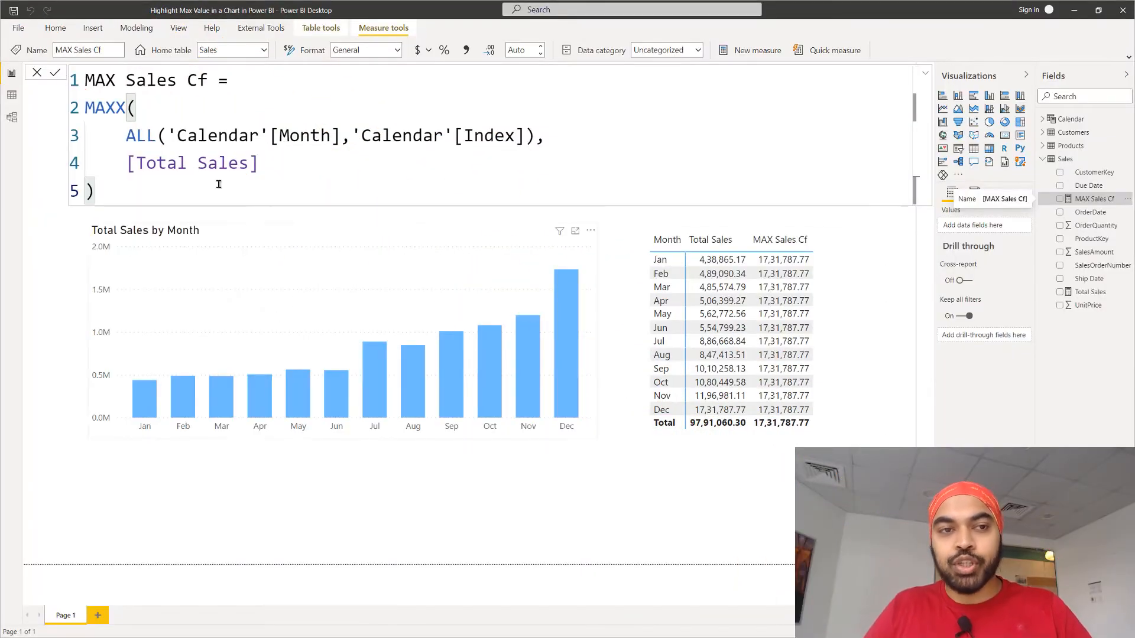
# Store the MAXX expression of MAX Sales Cf in a variable named MaxSales and indent it under the declaration.
pyautogui.moveTo(85, 108); pyautogui.dragTo(119, 187)
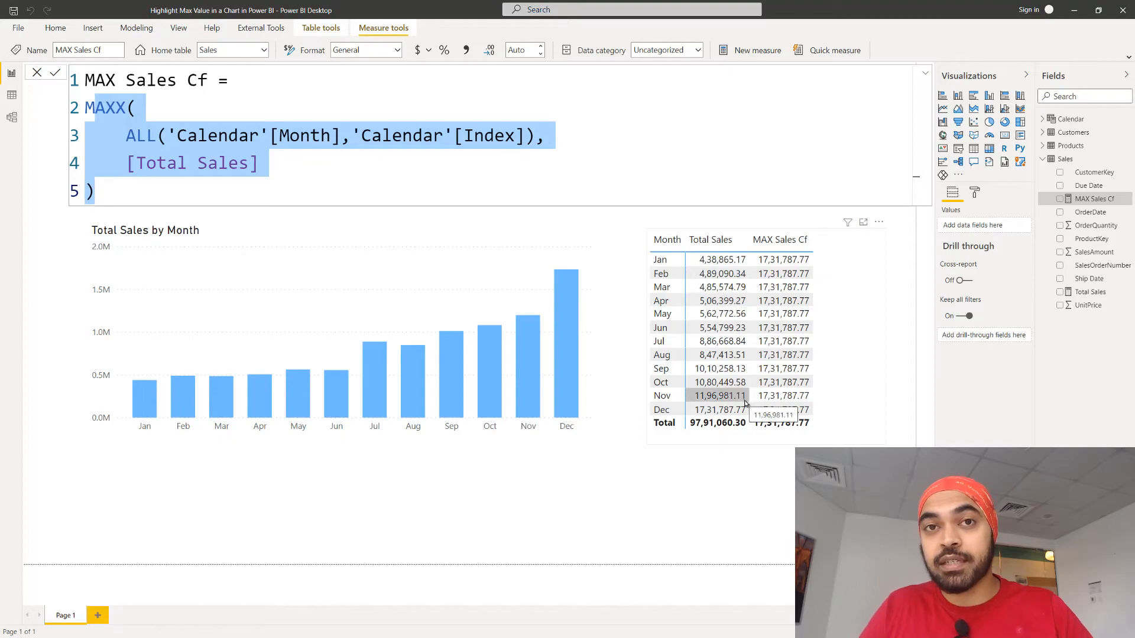
pyautogui.click(272, 81)
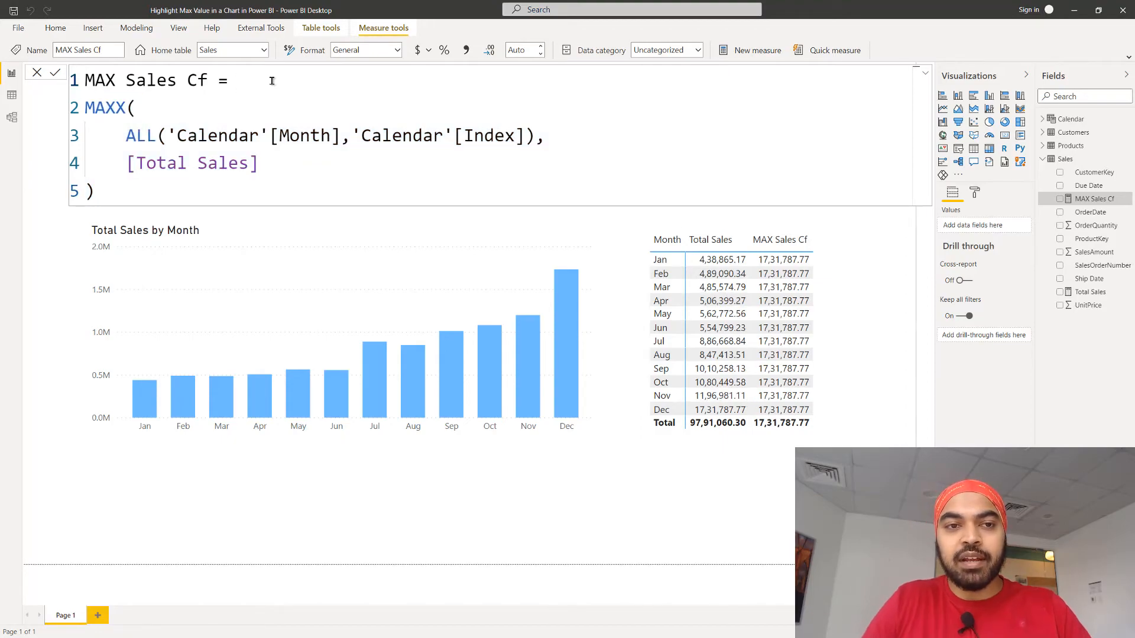
pyautogui.press('Right')
pyautogui.write('VAR ')
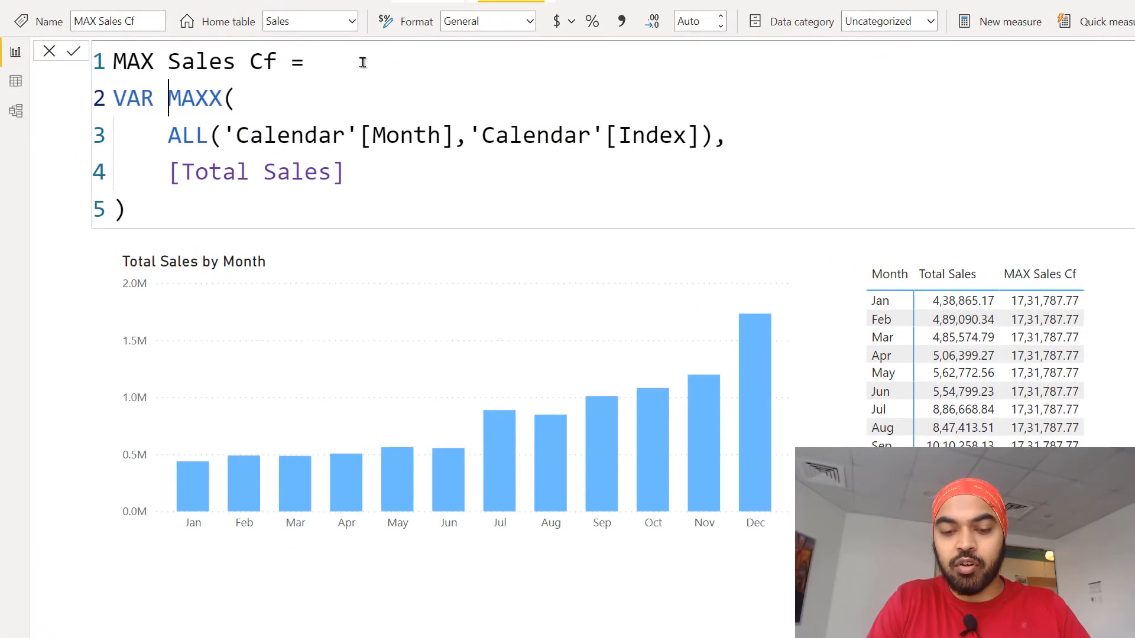
pyautogui.write('MaxSales =')
pyautogui.hotkey('shift', 'Return')
pyautogui.hotkey('ctrl', 'shift', 'End')
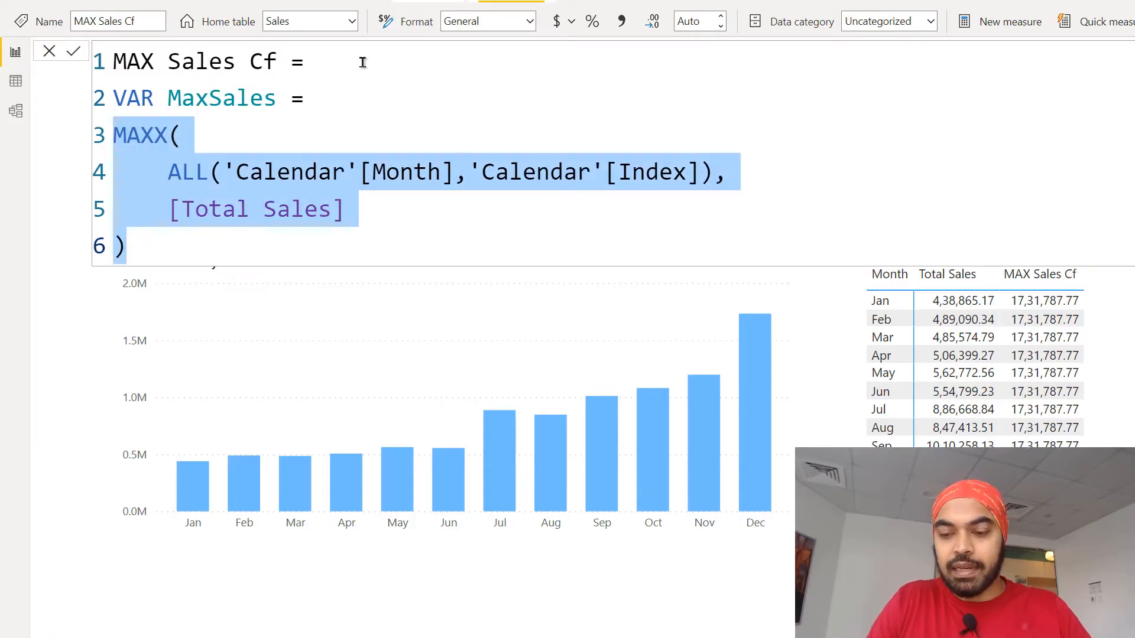
pyautogui.press('Tab')
pyautogui.press('Right')
pyautogui.hotkey('shift', 'Return')
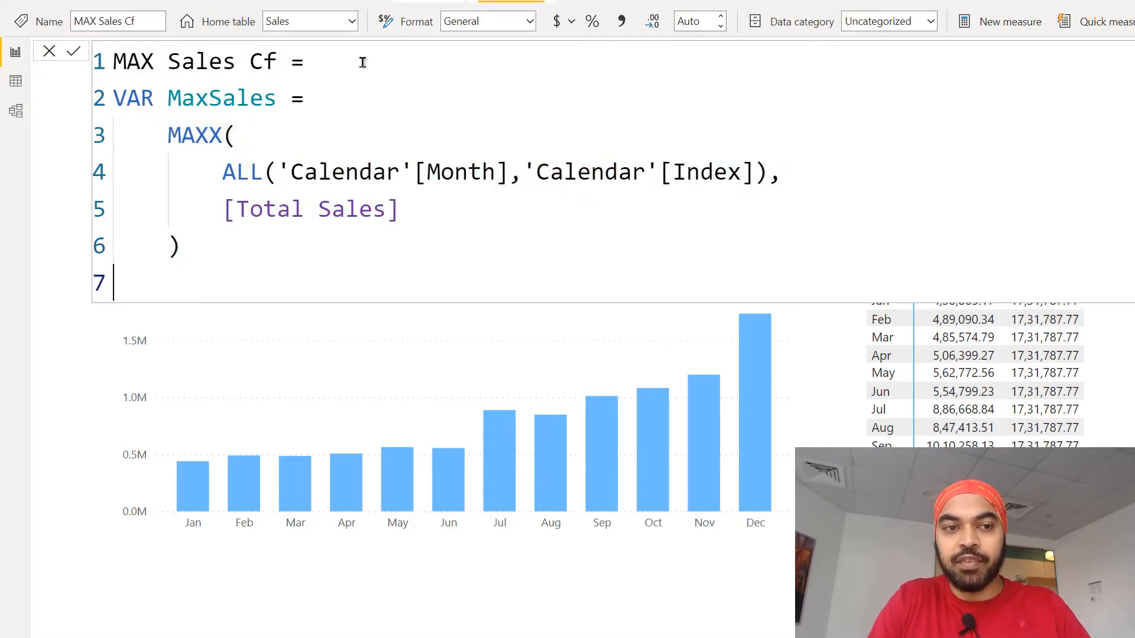
# Declare a second variable named Check that tests whether [Total Sales] = MaxSales.
pyautogui.write('Var')
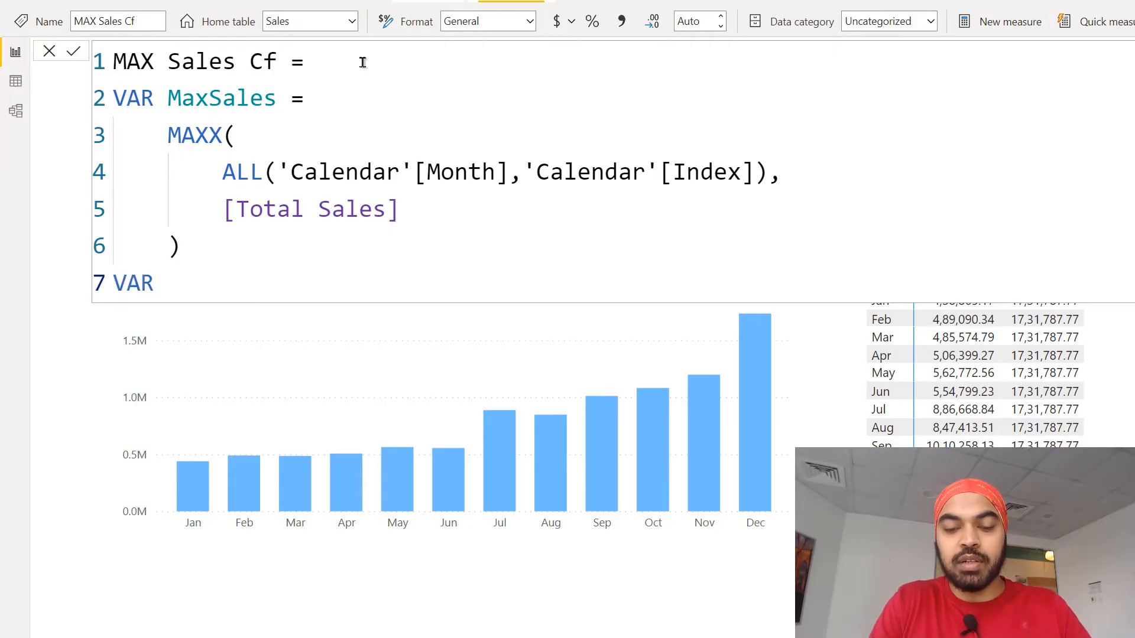
pyautogui.write(' Check =')
pyautogui.hotkey('shift', 'Return')
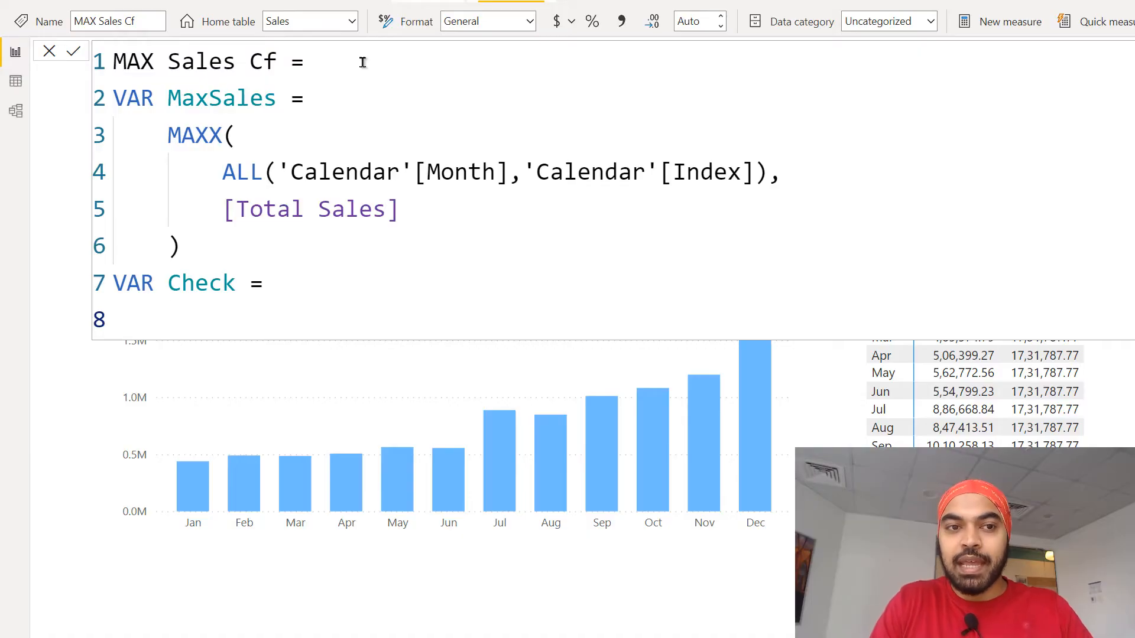
pyautogui.write('tot')
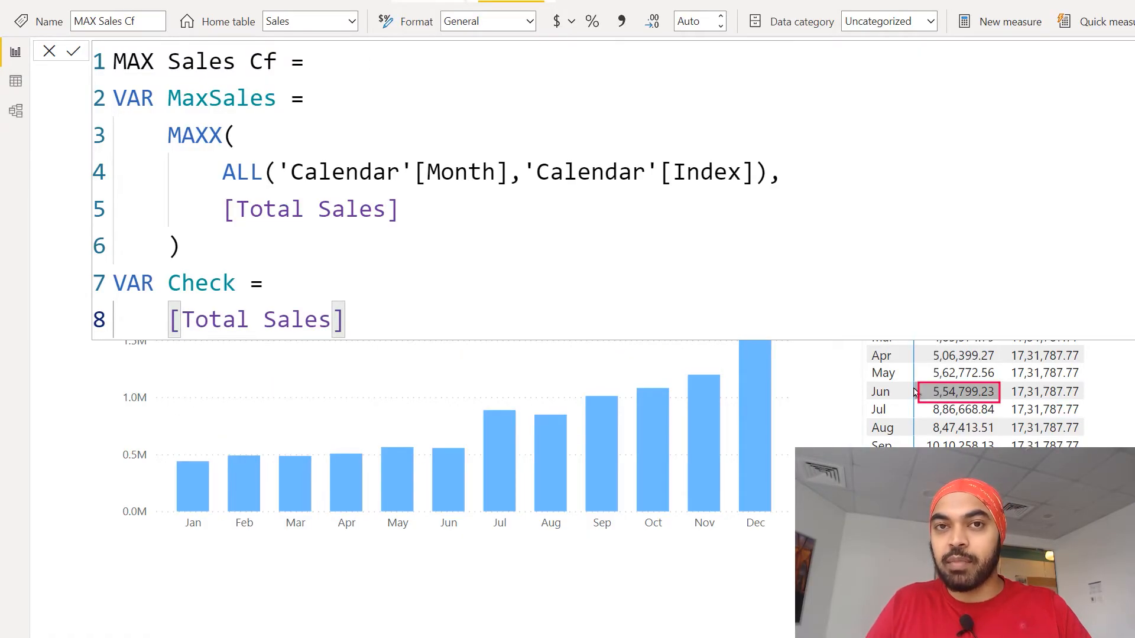
pyautogui.write('= max')
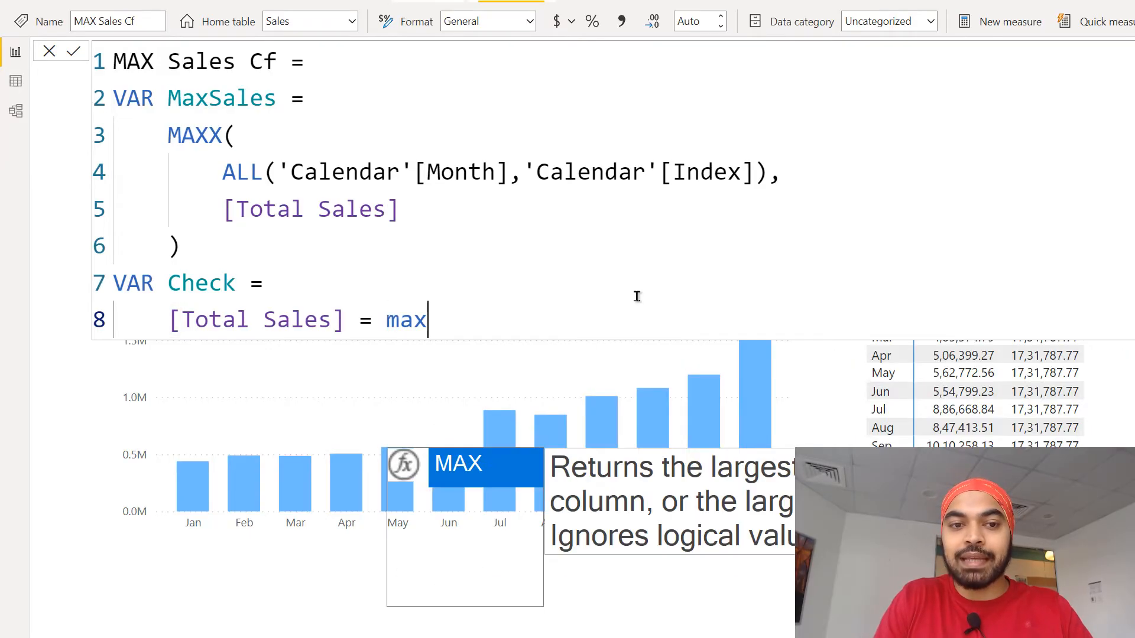
pyautogui.press('Down')
pyautogui.press('Down')
pyautogui.press('Tab')
pyautogui.hotkey('shift', 'Return')
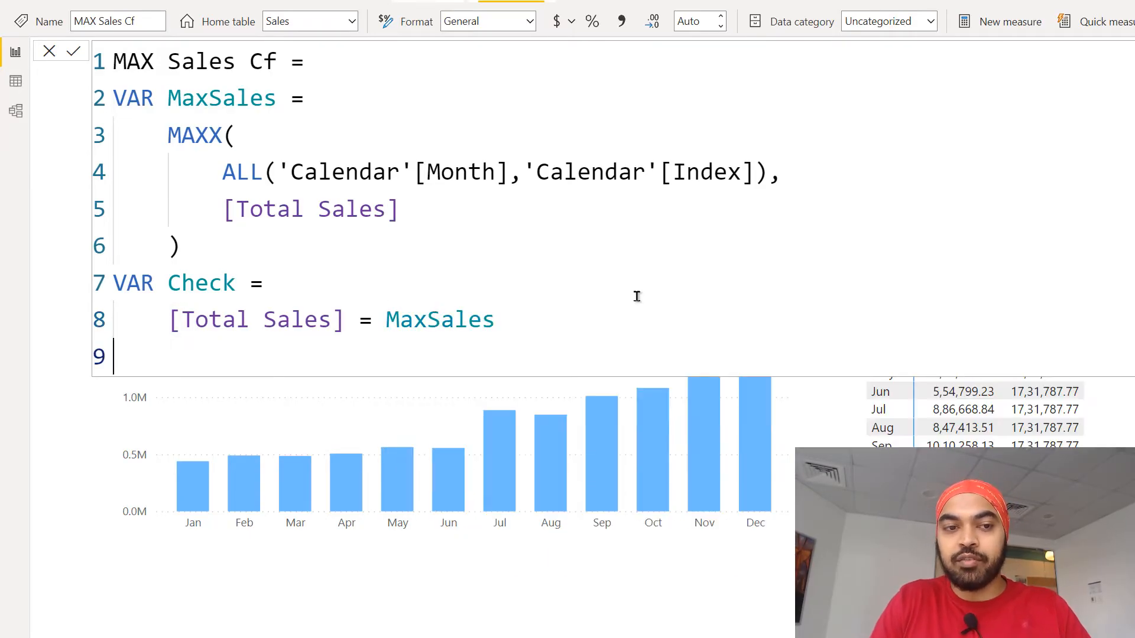
# Return the Check variable as the result of the MAX Sales Cf measure and commit the formula.
pyautogui.write('RETURN')
pyautogui.hotkey('shift', 'Return')
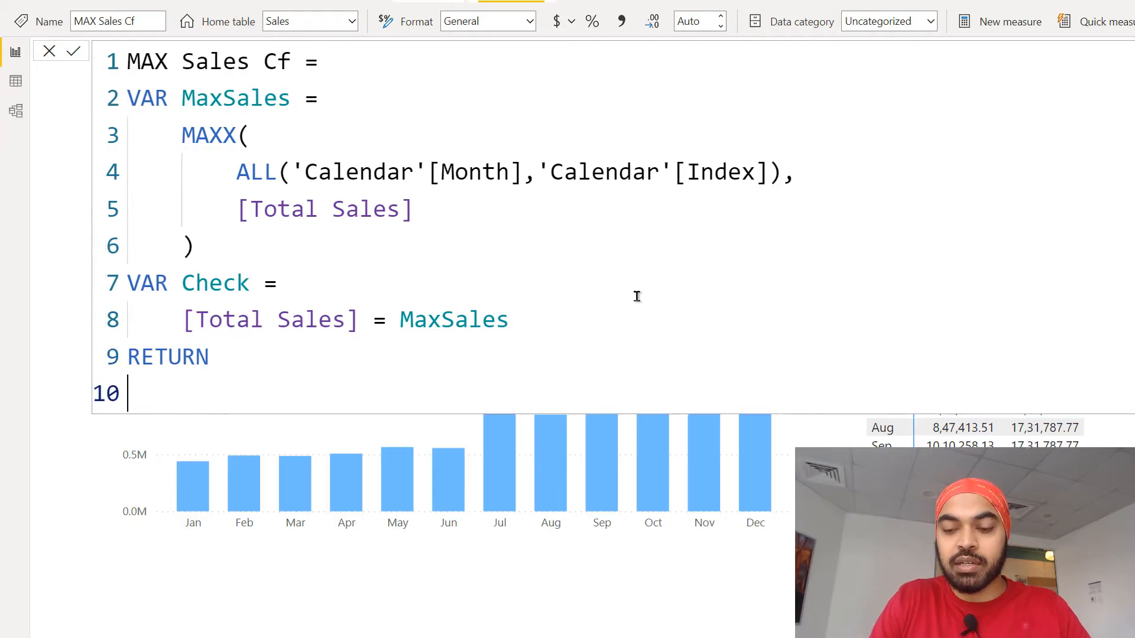
pyautogui.press('Tab')
pyautogui.write('check')
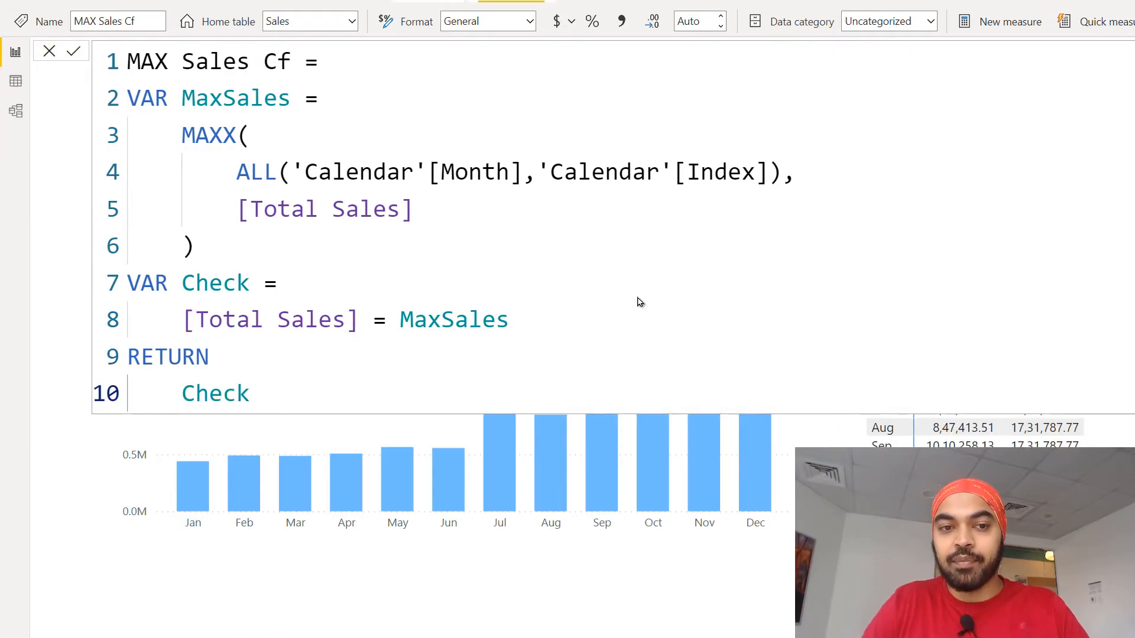
pyautogui.press('Return')
pyautogui.click(642, 274)
pyautogui.press('Escape')
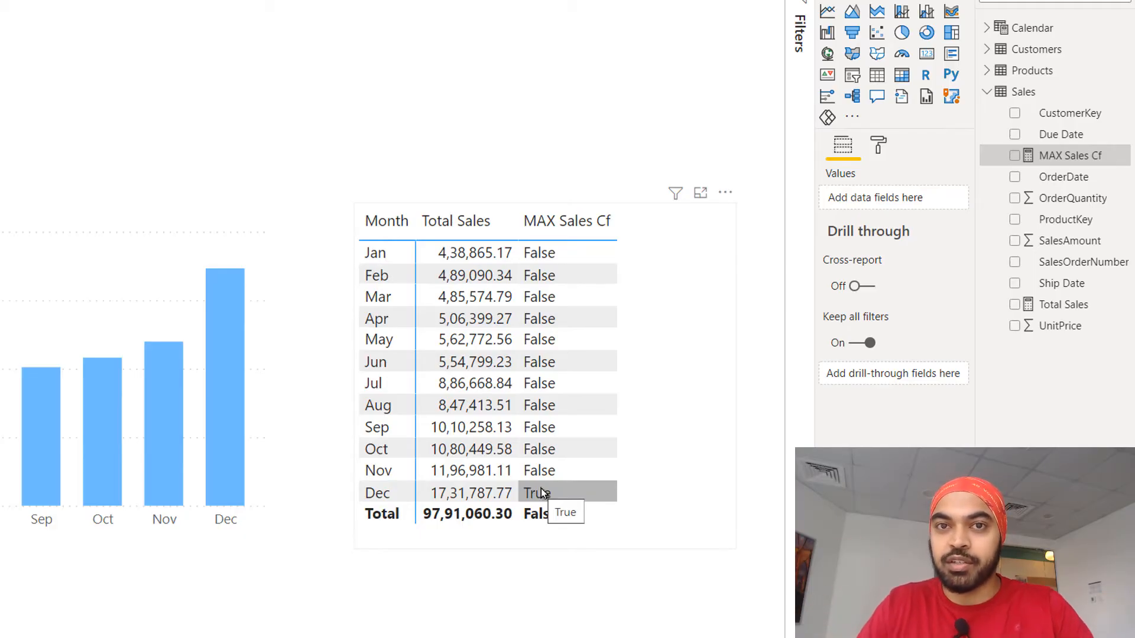
# Wrap the Check expression of MAX Sales Cf in an IF function, with [Total Sales] = MaxSales as its logical test.
pyautogui.click(1047, 156)
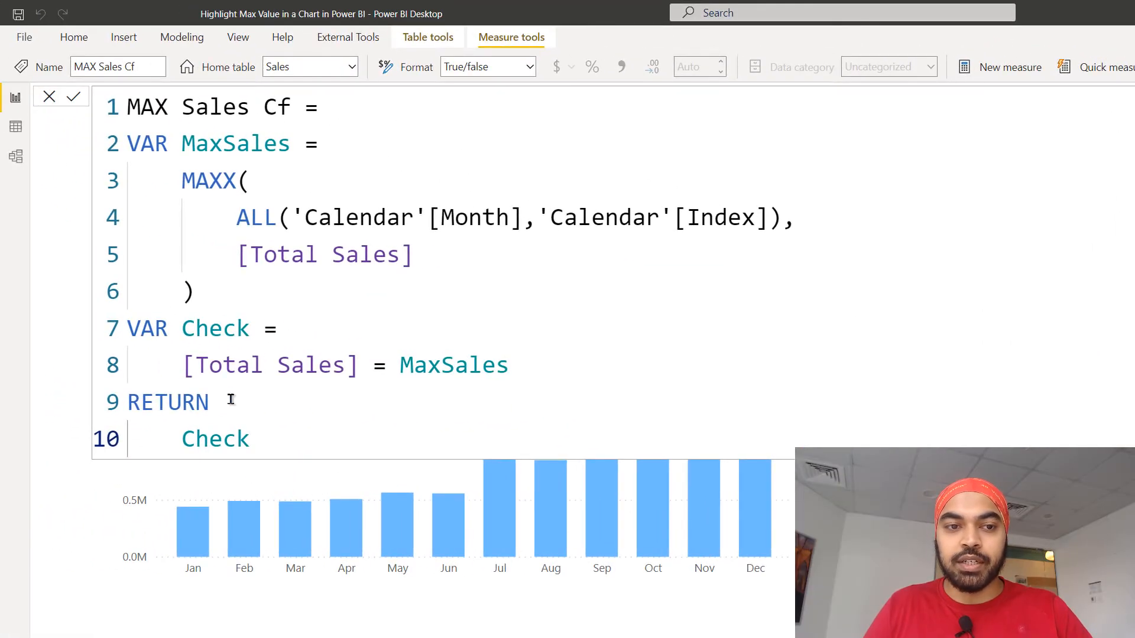
pyautogui.click(183, 364)
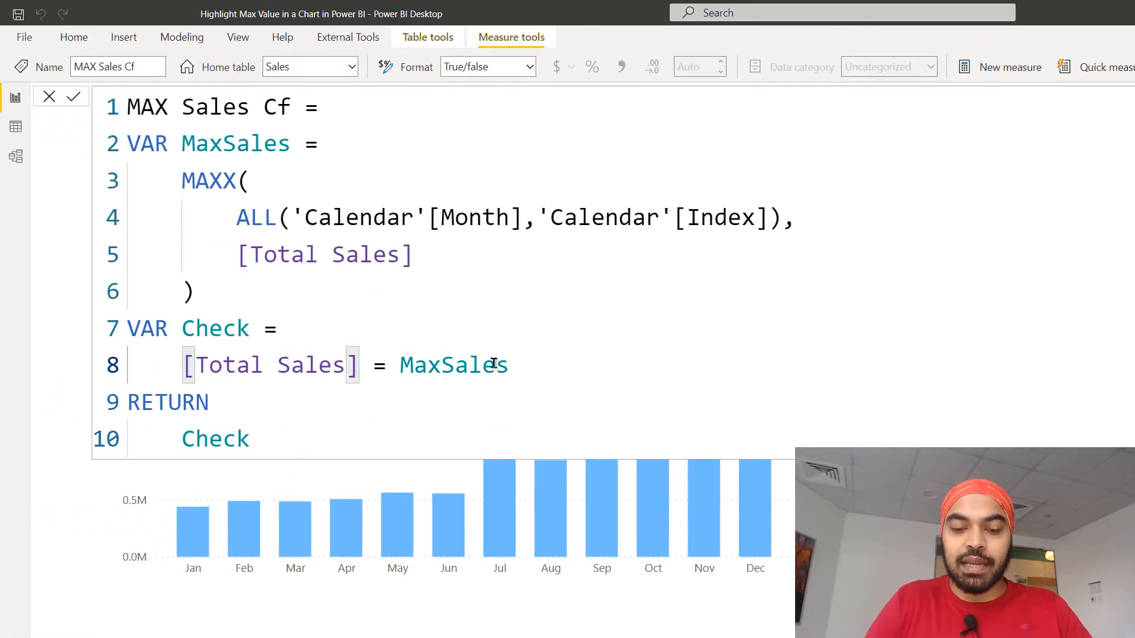
pyautogui.write('IF (')
pyautogui.hotkey('shift', 'Return')
pyautogui.hotkey('ctrl', 'Right')
pyautogui.hotkey('ctrl', 'Right')
pyautogui.hotkey('ctrl', 'Right')
pyautogui.hotkey('ctrl', 'Right')
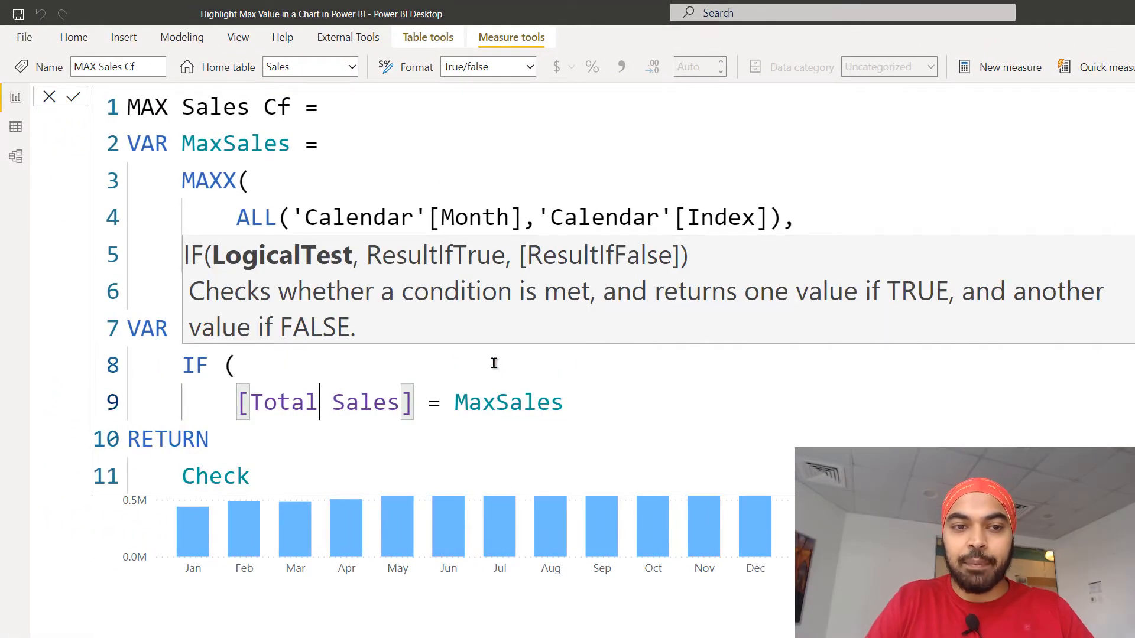
pyautogui.press('Right')
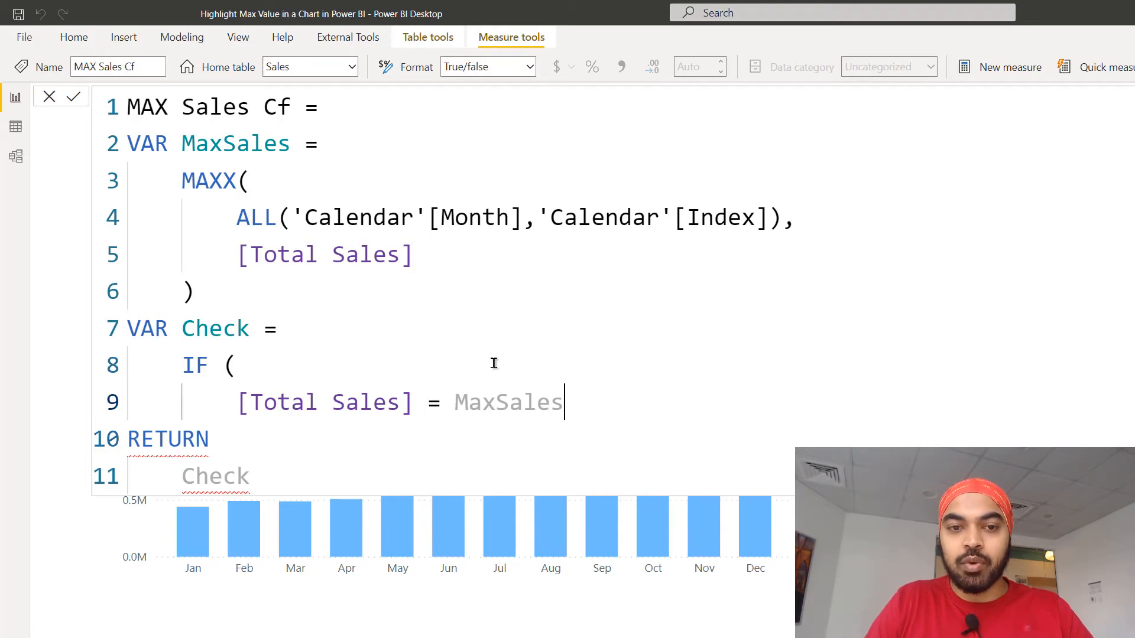
pyautogui.write(',')
pyautogui.hotkey('shift', 'Return')
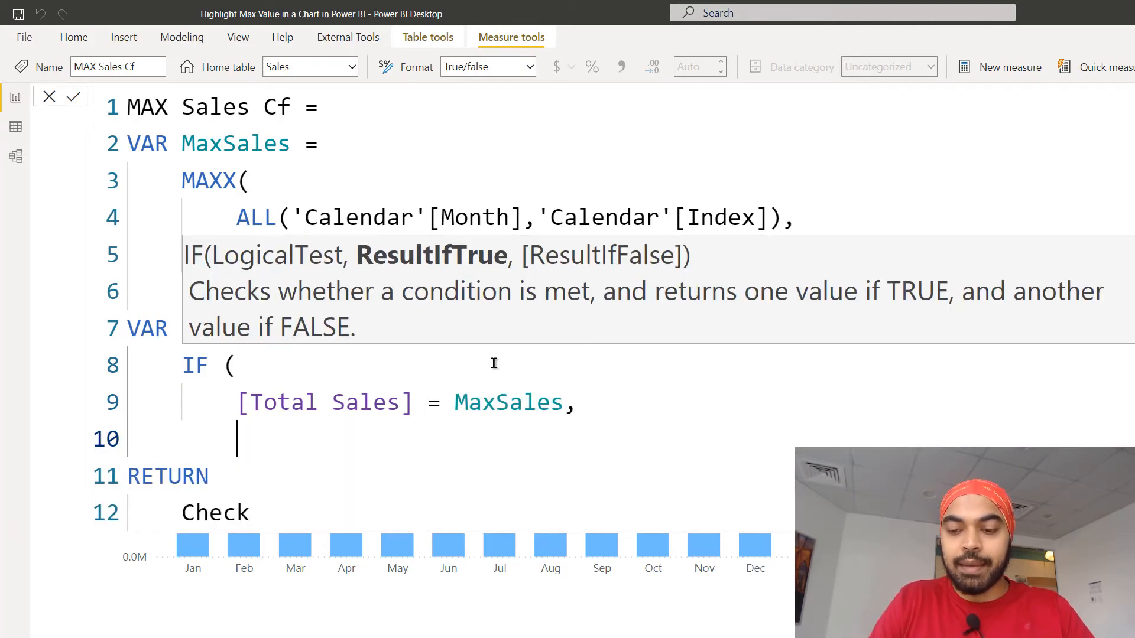
# Make the IF return "Green" when true and "Light Grey" when false, each on its own line, and close the function.
pyautogui.write('"Green",')
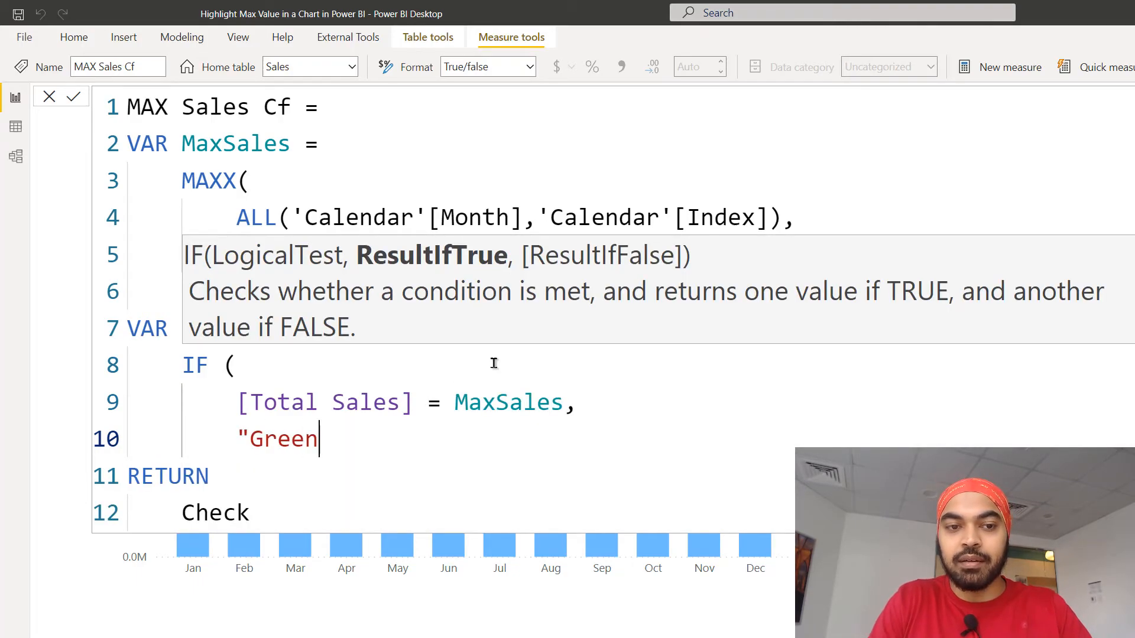
pyautogui.hotkey('shift', 'Return')
pyautogui.press('BackSpace')
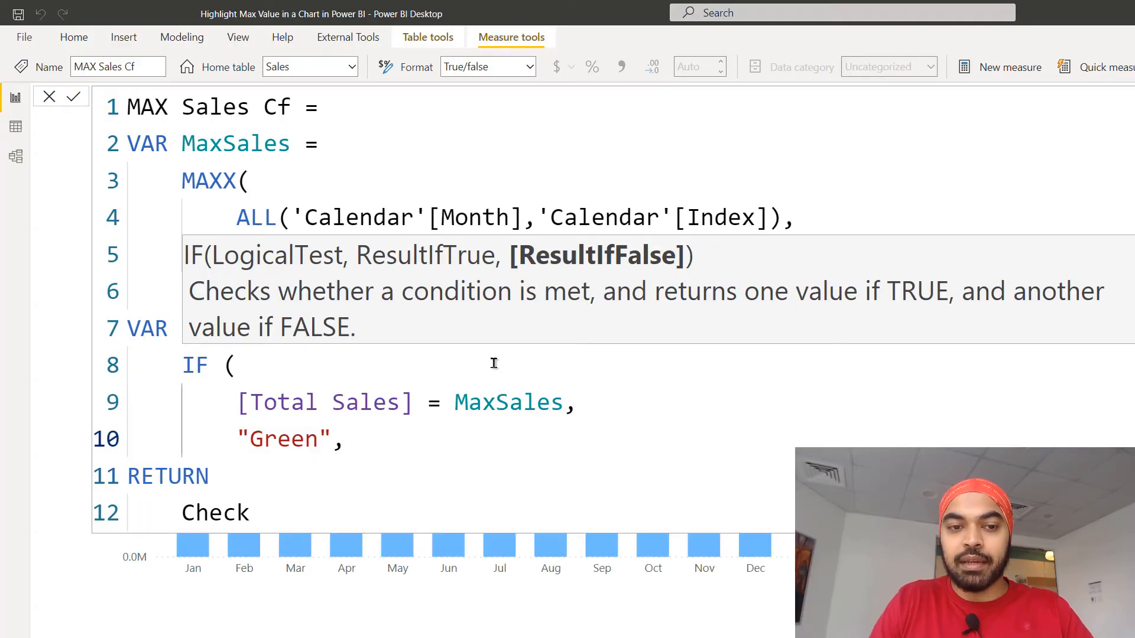
pyautogui.hotkey('shift', 'Return')
pyautogui.write('"Light Grey"')
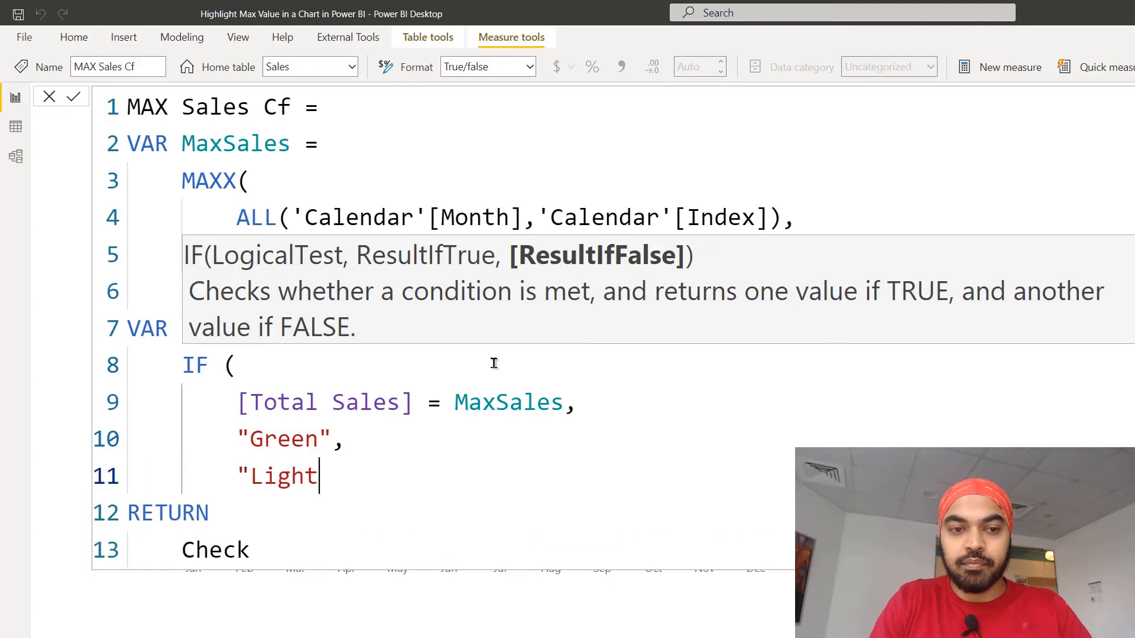
pyautogui.hotkey('shift', 'Return')
pyautogui.write(')')
pyautogui.press('Down')
pyautogui.press('Down')
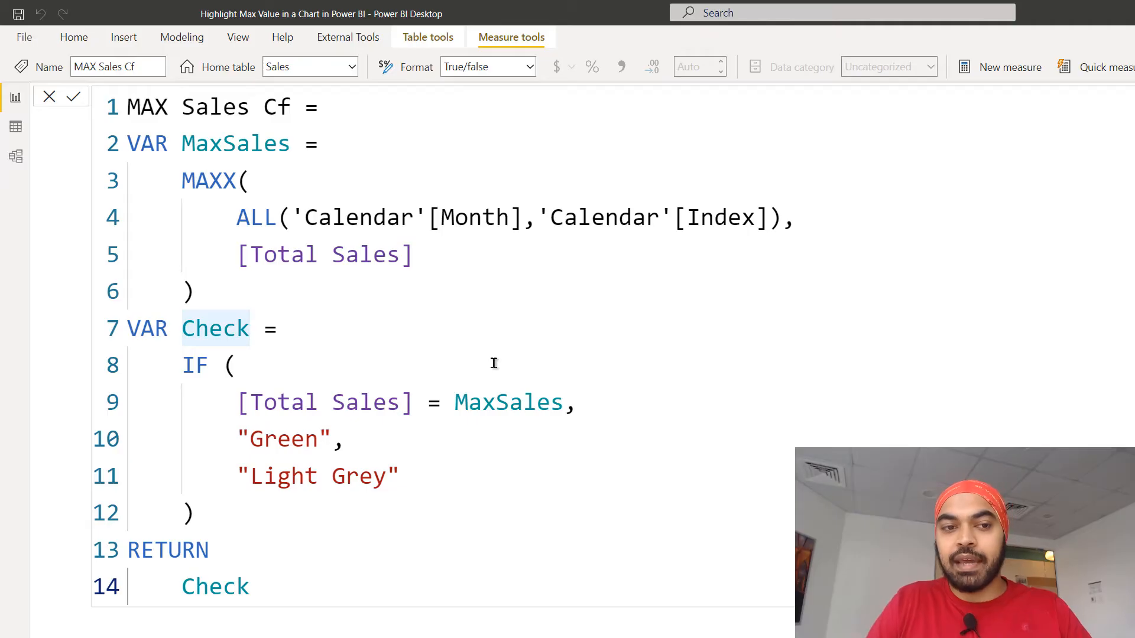
# Rename every occurrence of the Check variable to Color and commit the measure.
pyautogui.press('Home')
pyautogui.hotkey('shift', 'End')
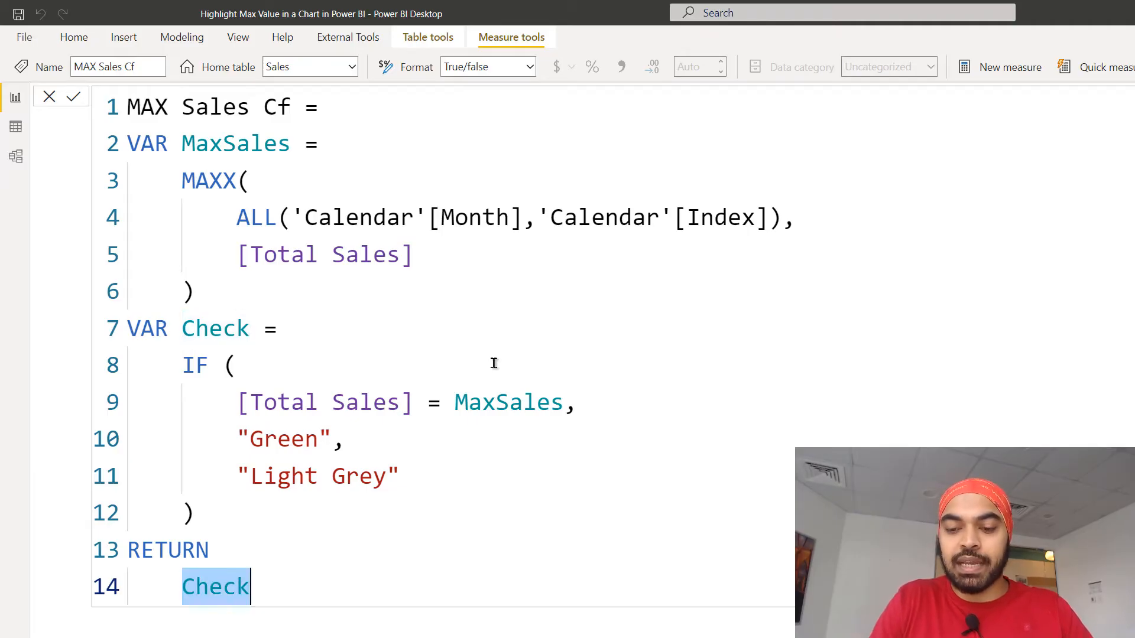
pyautogui.hotkey('ctrl', 'shift', 'l')
pyautogui.write('Color')
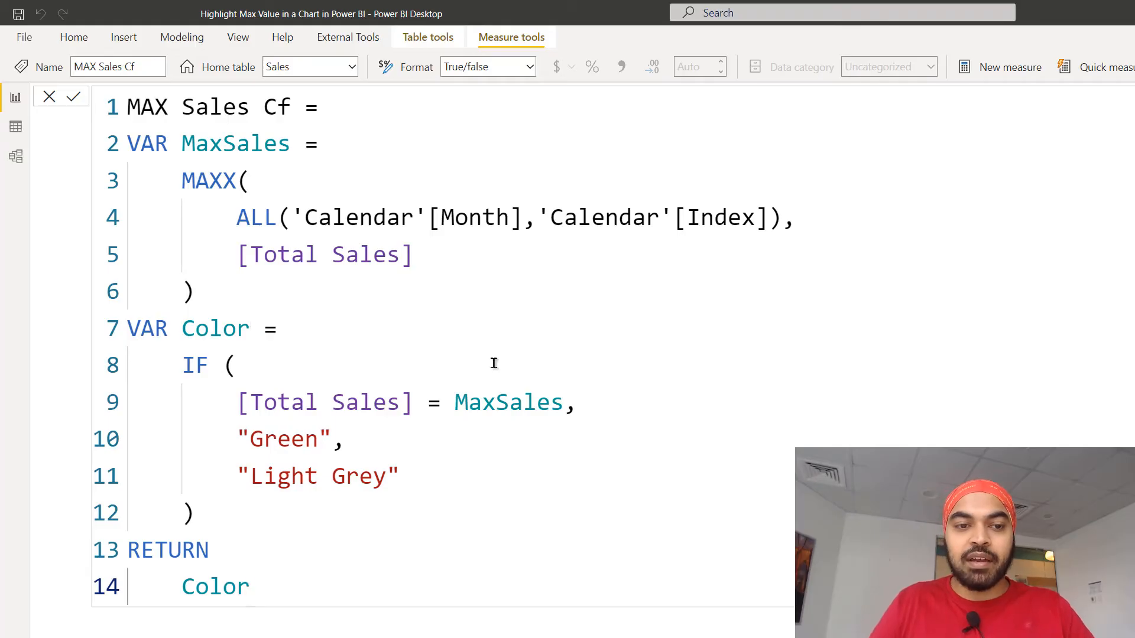
pyautogui.press('Return')
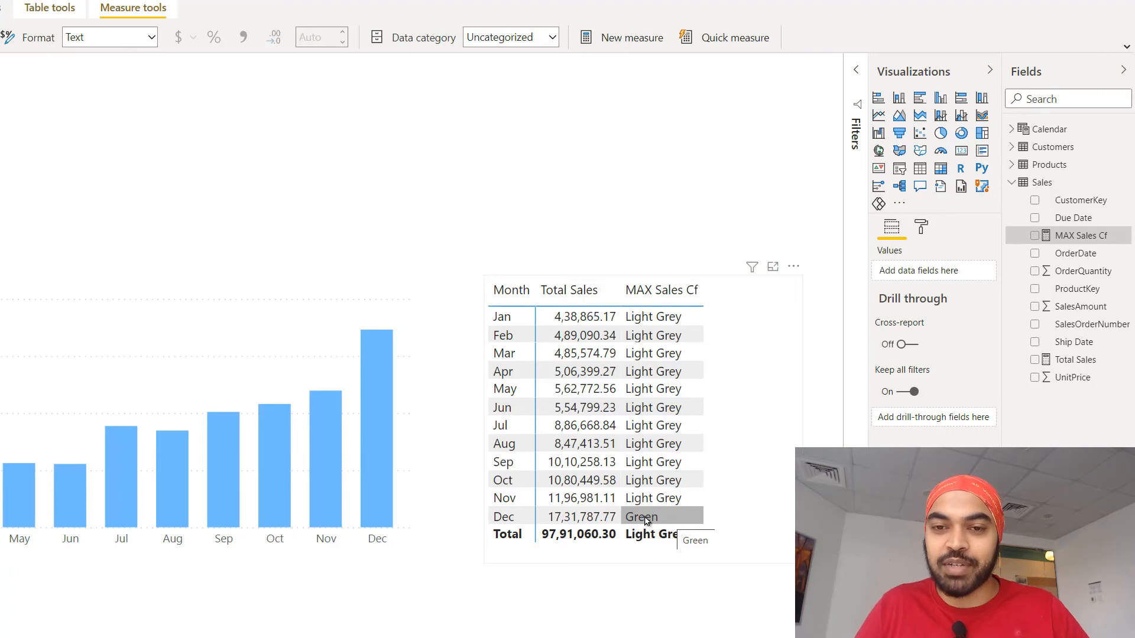
# Conditionally format the default data color of the Total Sales by Month column chart by field value, based on MAX Sales Cf.
pyautogui.click(134, 297)
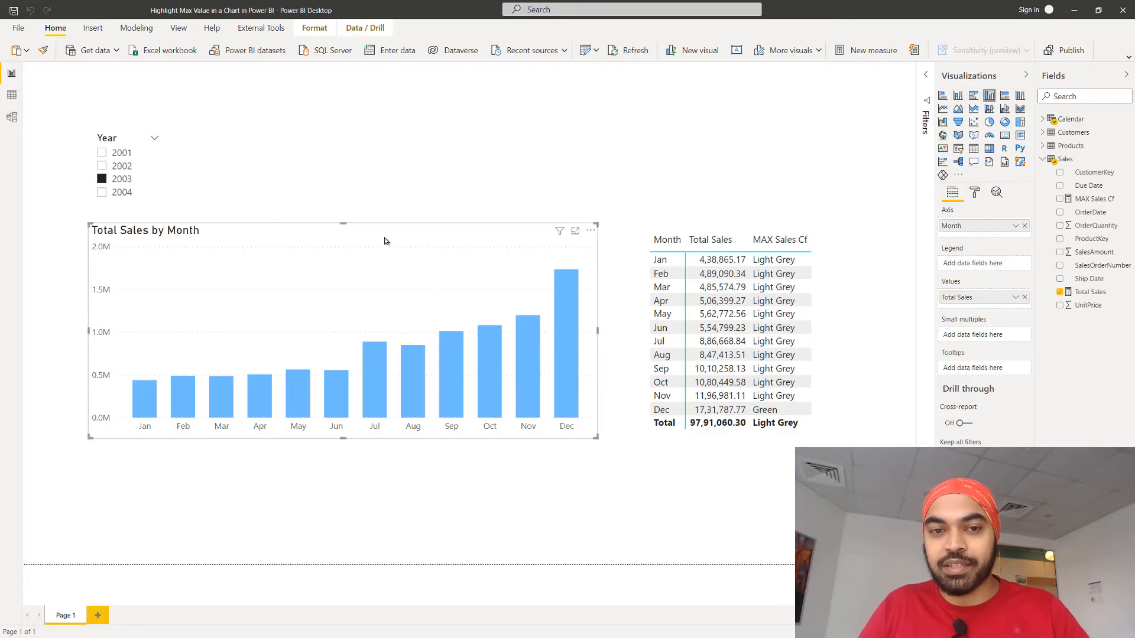
pyautogui.click(975, 195)
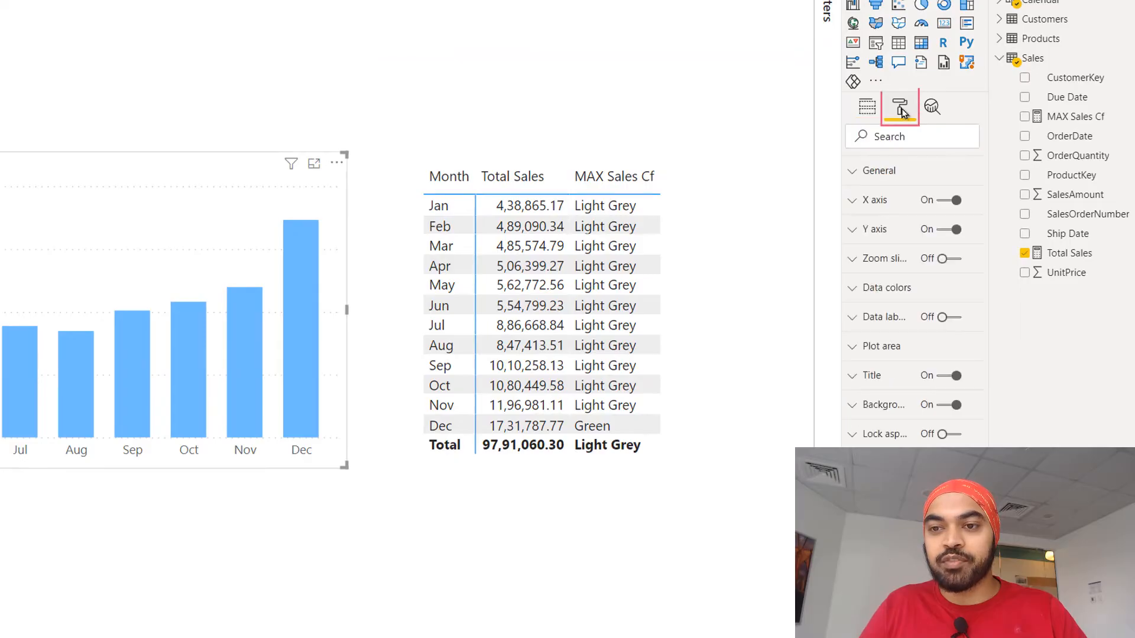
pyautogui.click(872, 289)
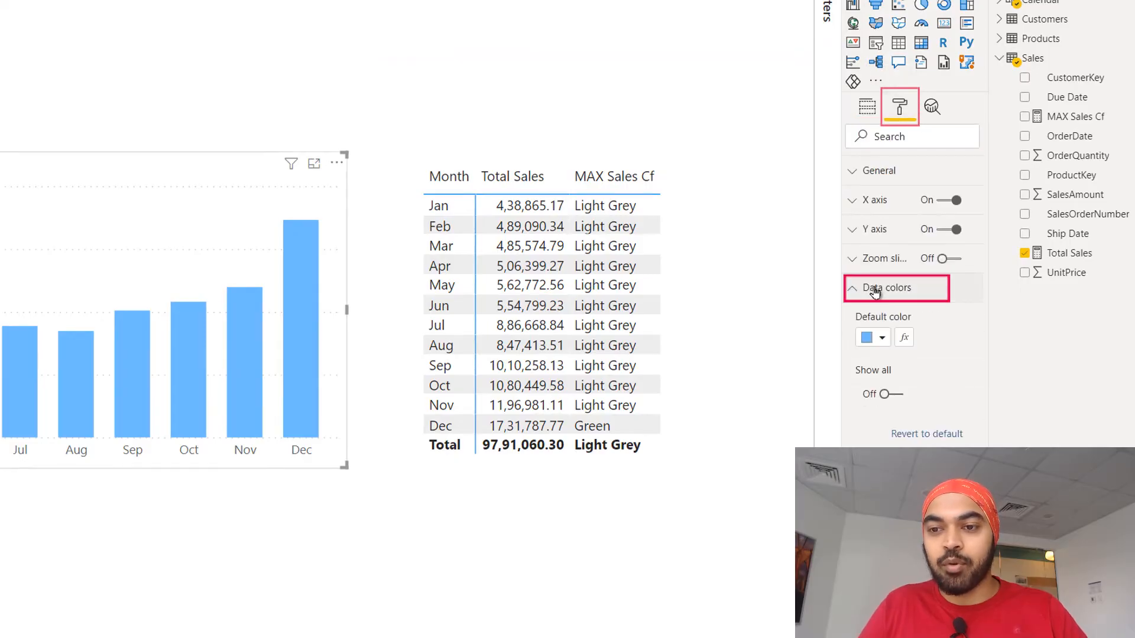
pyautogui.click(906, 341)
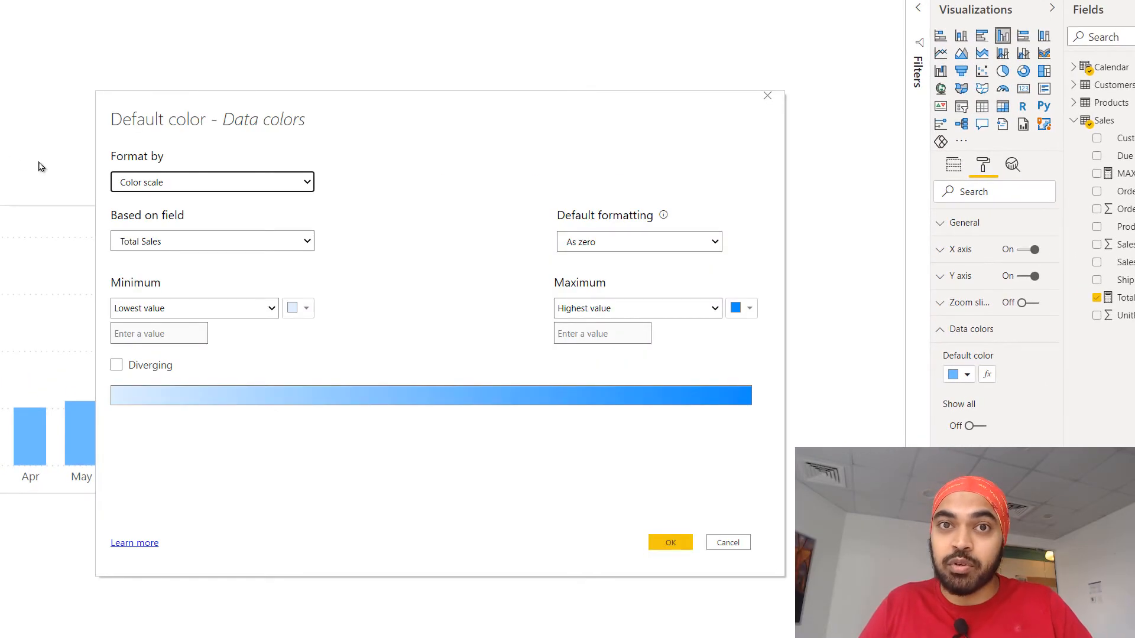
pyautogui.click(171, 186)
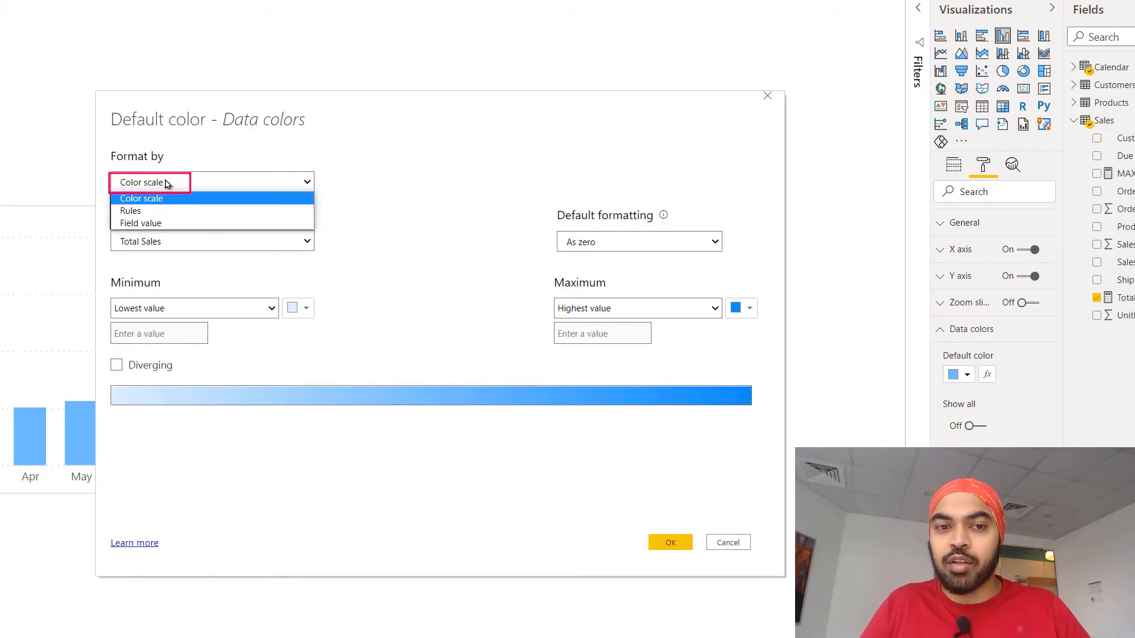
pyautogui.click(158, 225)
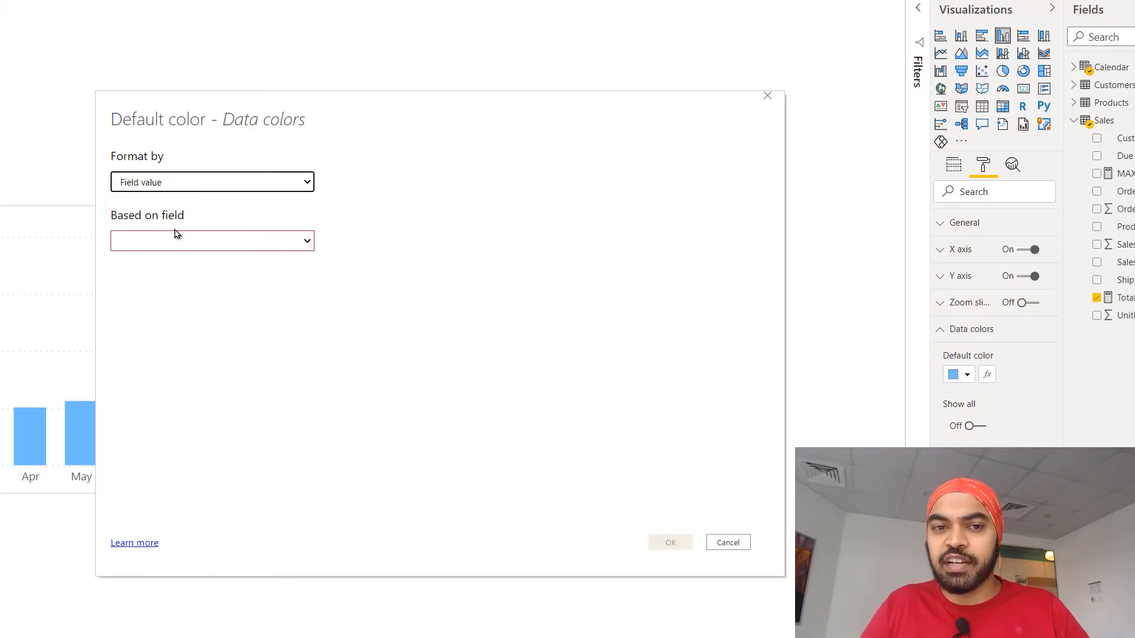
pyautogui.click(181, 243)
pyautogui.click(189, 265)
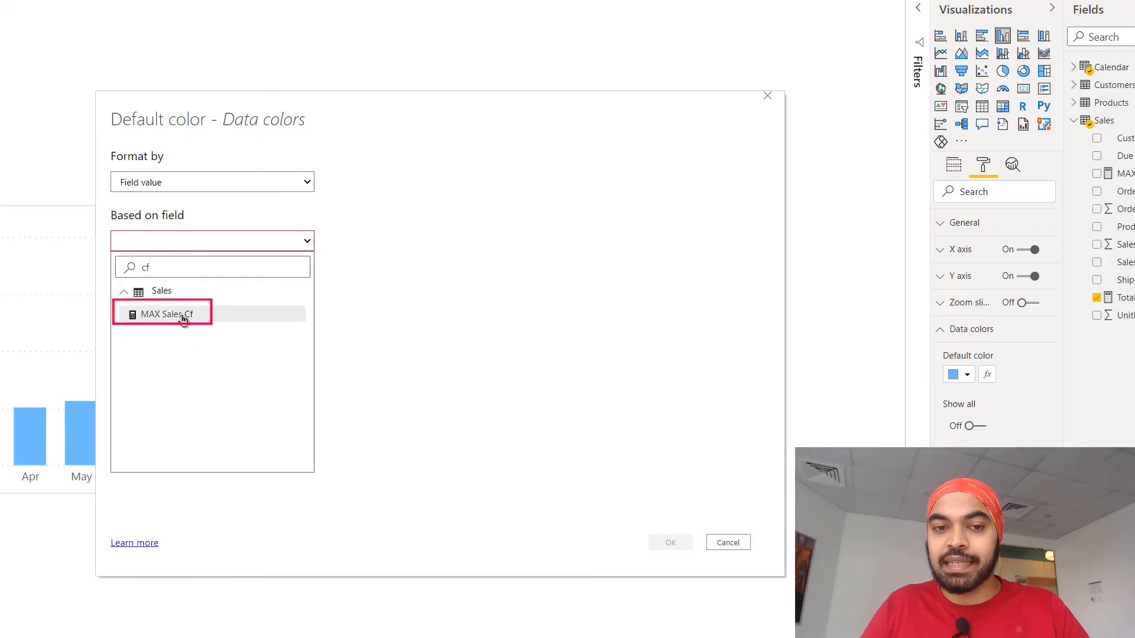
pyautogui.click(184, 316)
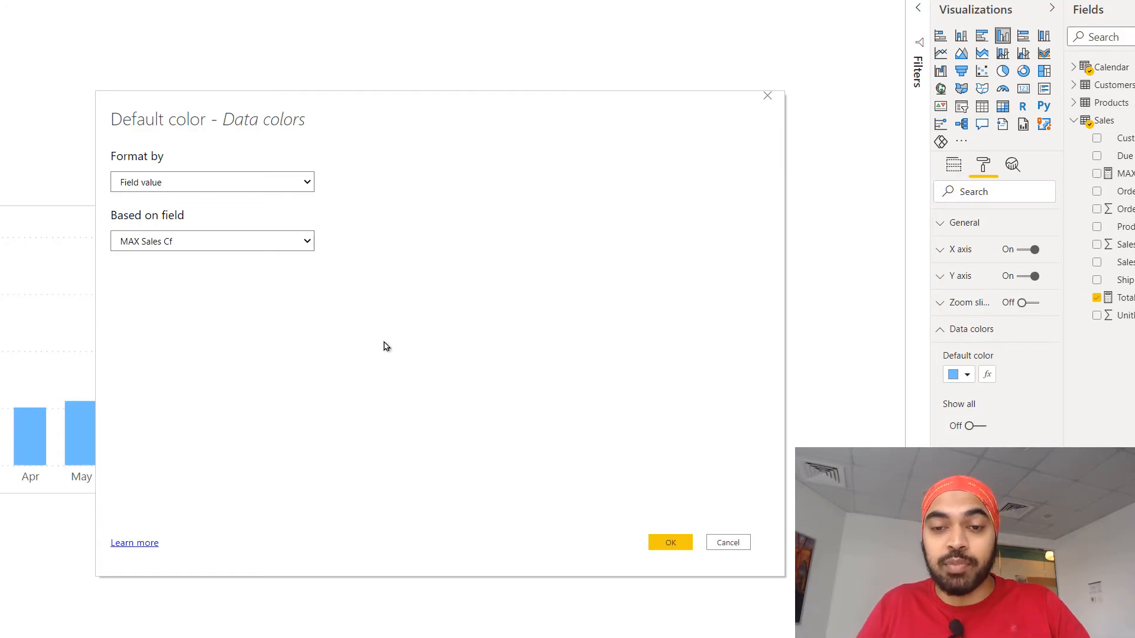
pyautogui.click(670, 542)
pyautogui.click(466, 152)
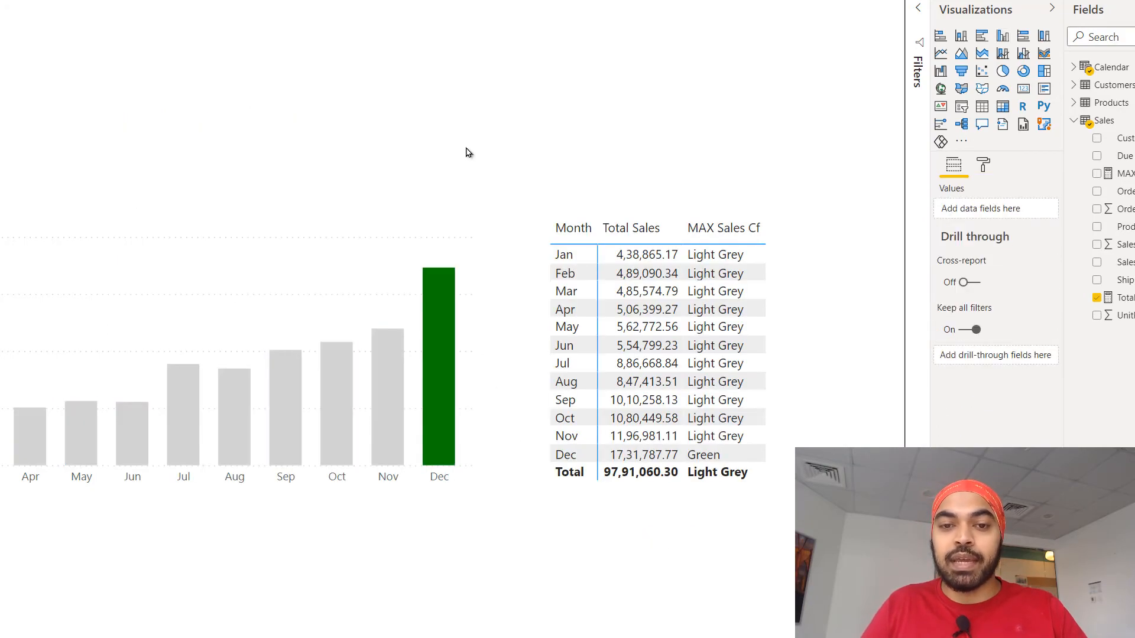
# Test the chart highlighting by filtering the Year slicer to 2004 and finally to 2002.
pyautogui.moveTo(534, 338)
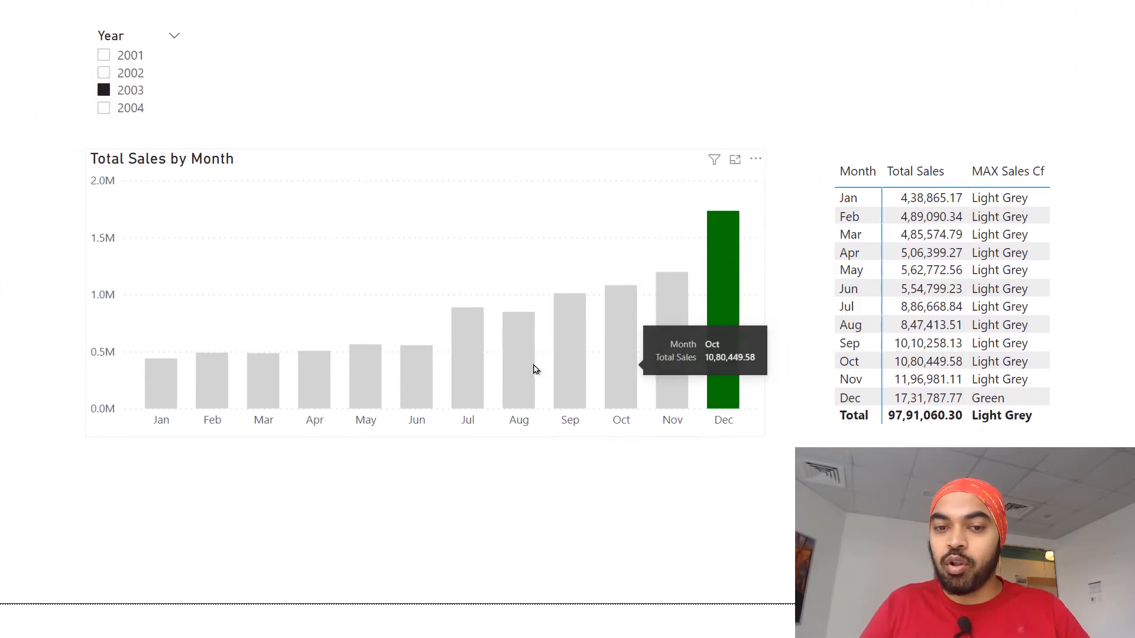
pyautogui.click(130, 112)
pyautogui.click(135, 76)
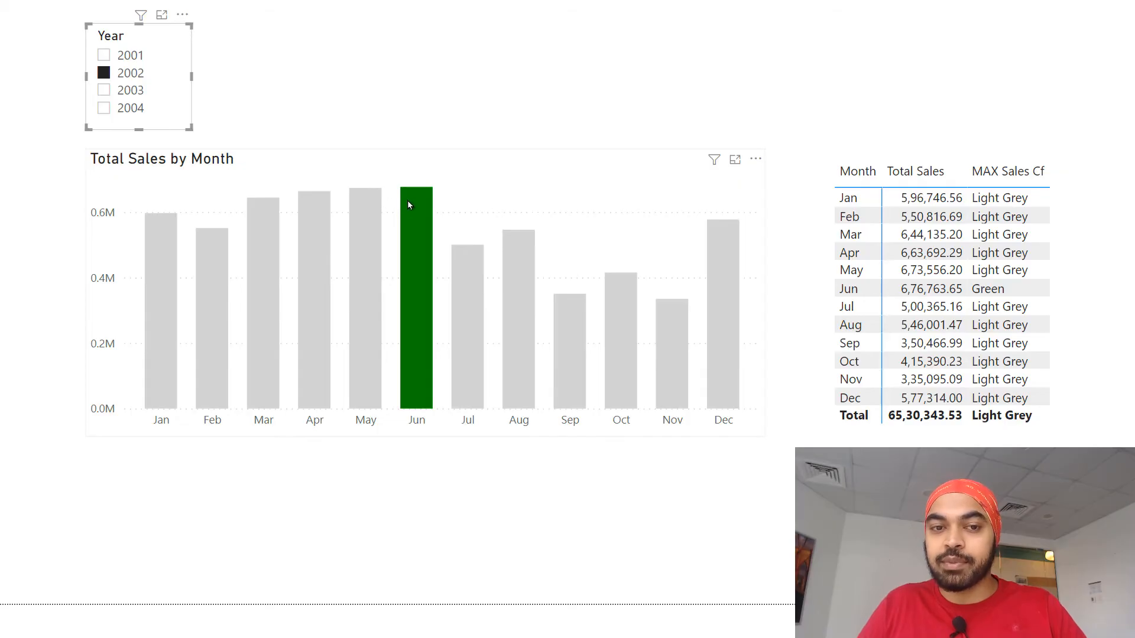
pyautogui.moveTo(406, 200)
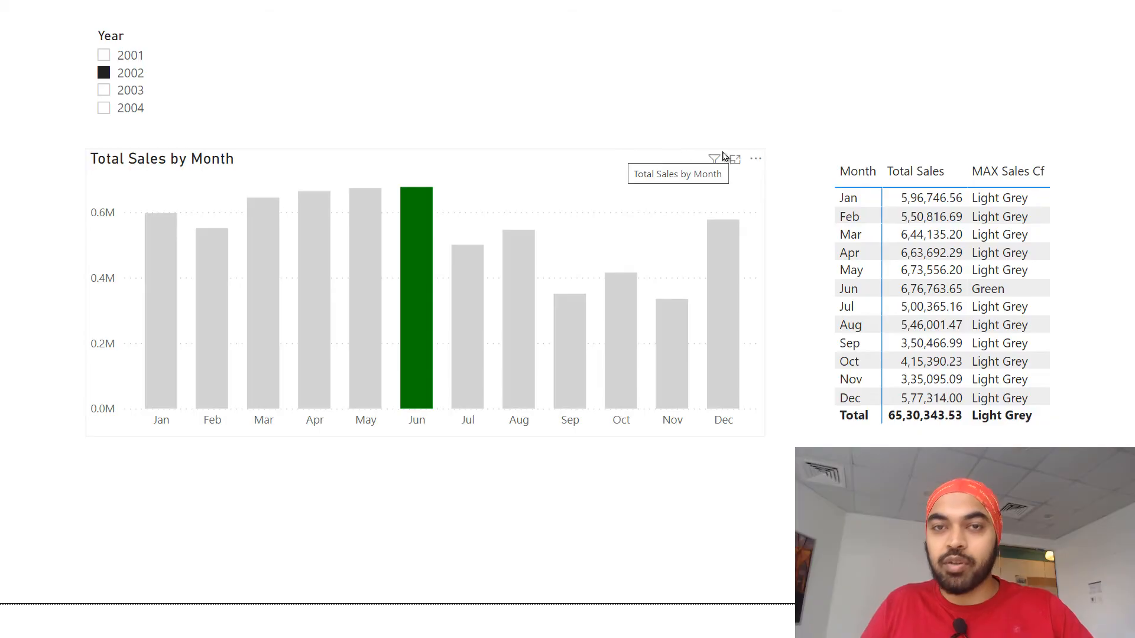
# Conditionally format the font color of Total Sales in the monthly table by field value, based on MAX Sales Cf.
pyautogui.click(1085, 223)
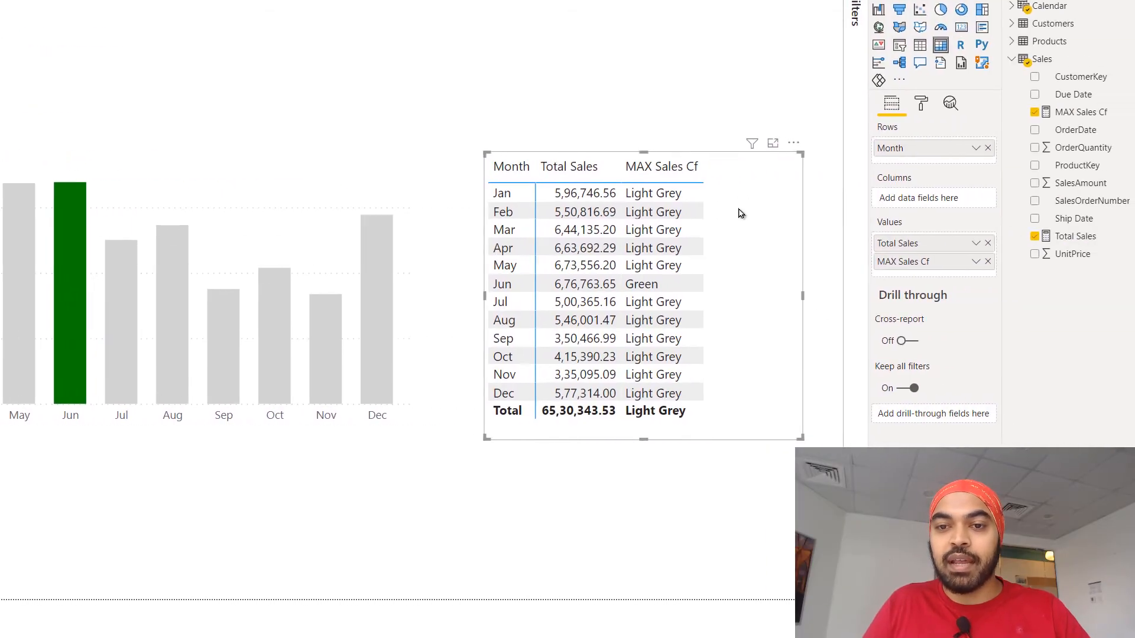
pyautogui.click(976, 244)
pyautogui.moveTo(907, 332)
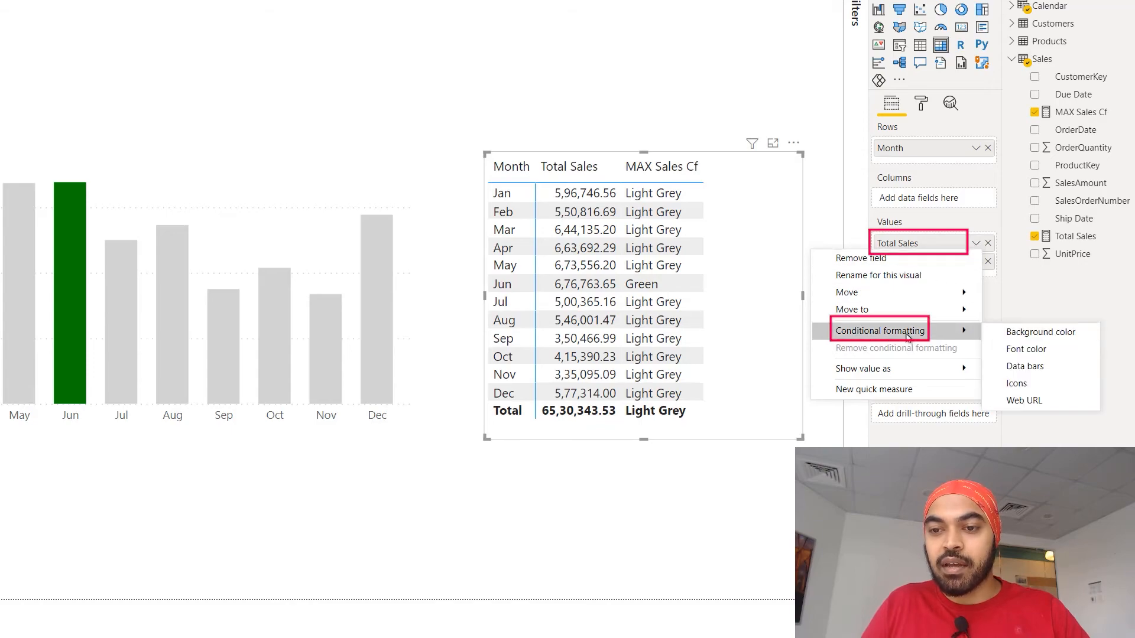
pyautogui.click(1010, 348)
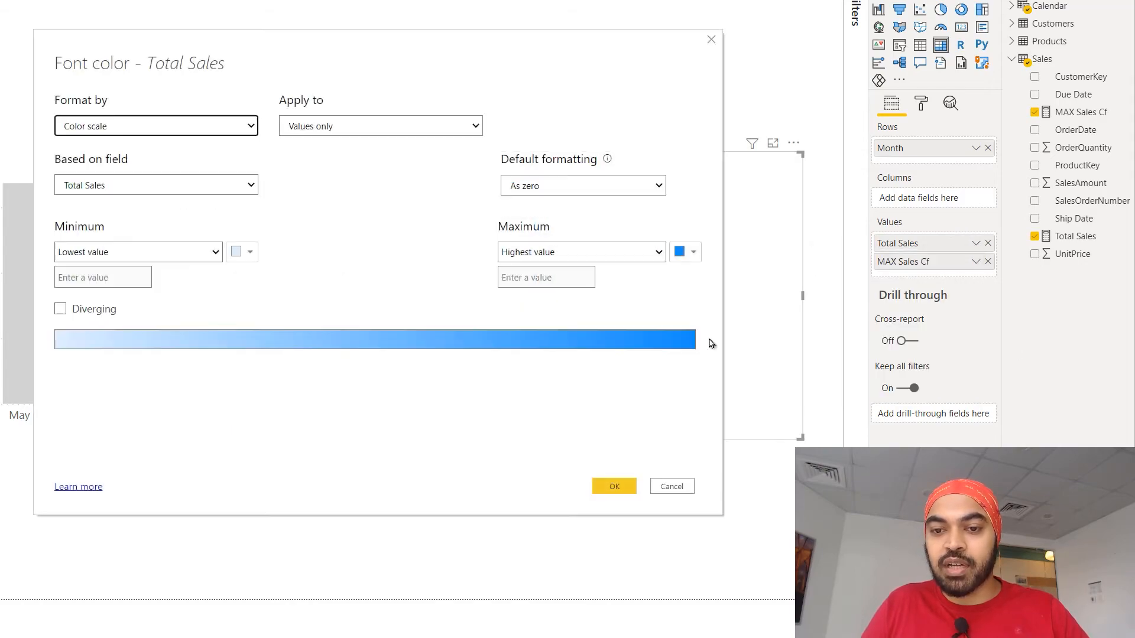
pyautogui.click(101, 126)
pyautogui.click(85, 167)
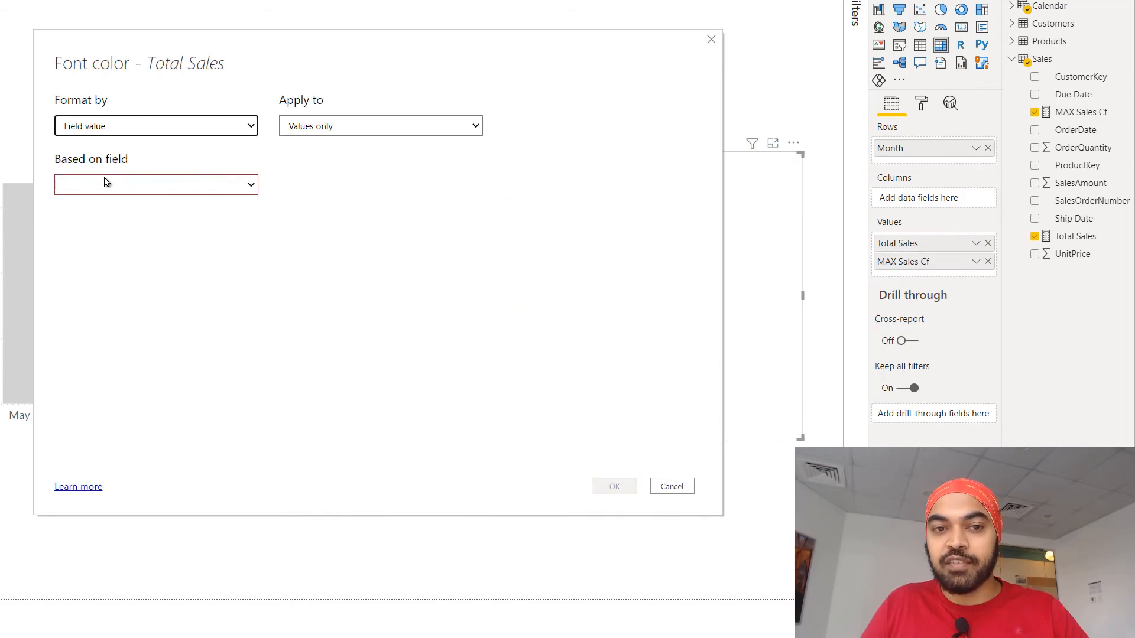
pyautogui.click(104, 184)
pyautogui.write('cf')
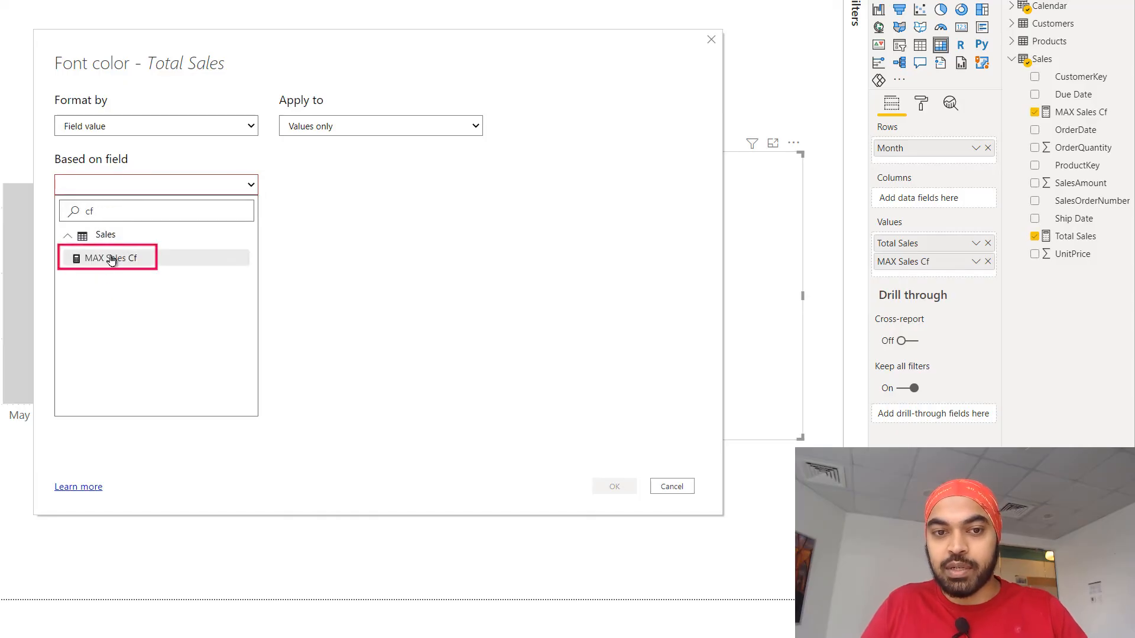
pyautogui.click(114, 260)
pyautogui.click(614, 486)
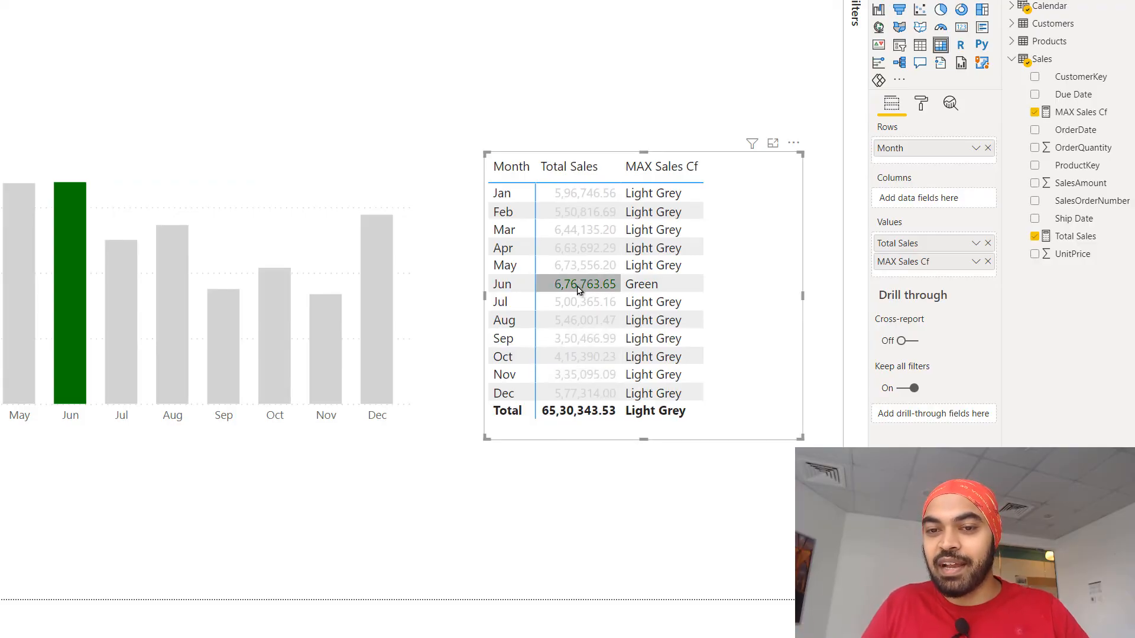
pyautogui.click(444, 45)
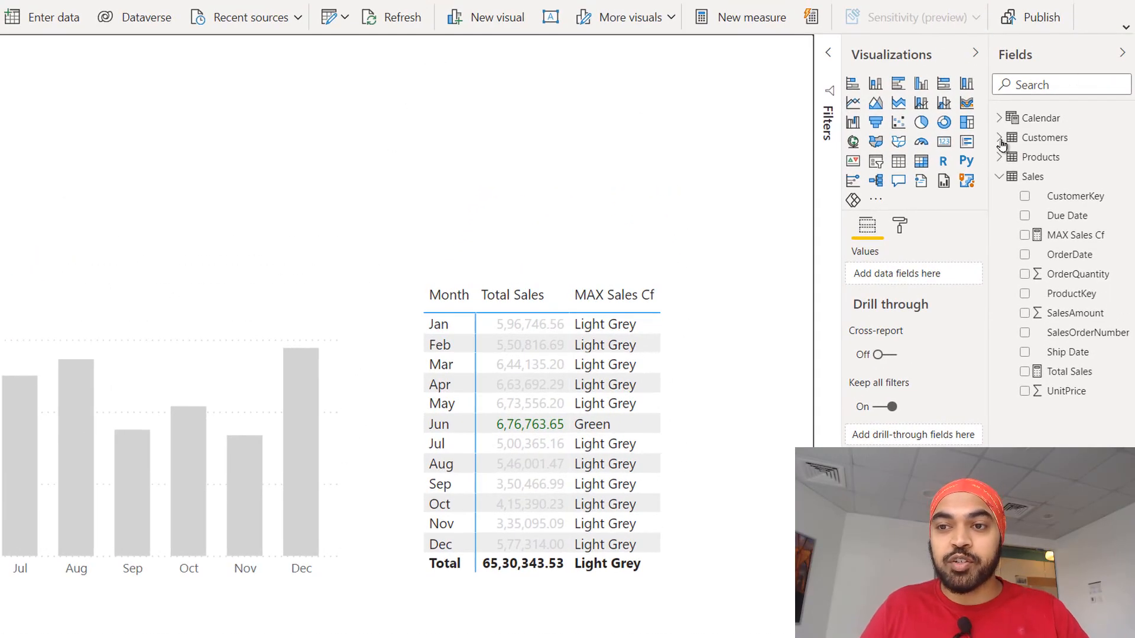
# Add a slicer for the Gender field of the Customers table above the monthly sales table and shrink it to fit its options.
pyautogui.click(1000, 139)
pyautogui.moveTo(1063, 177); pyautogui.dragTo(418, 110)
pyautogui.click(876, 162)
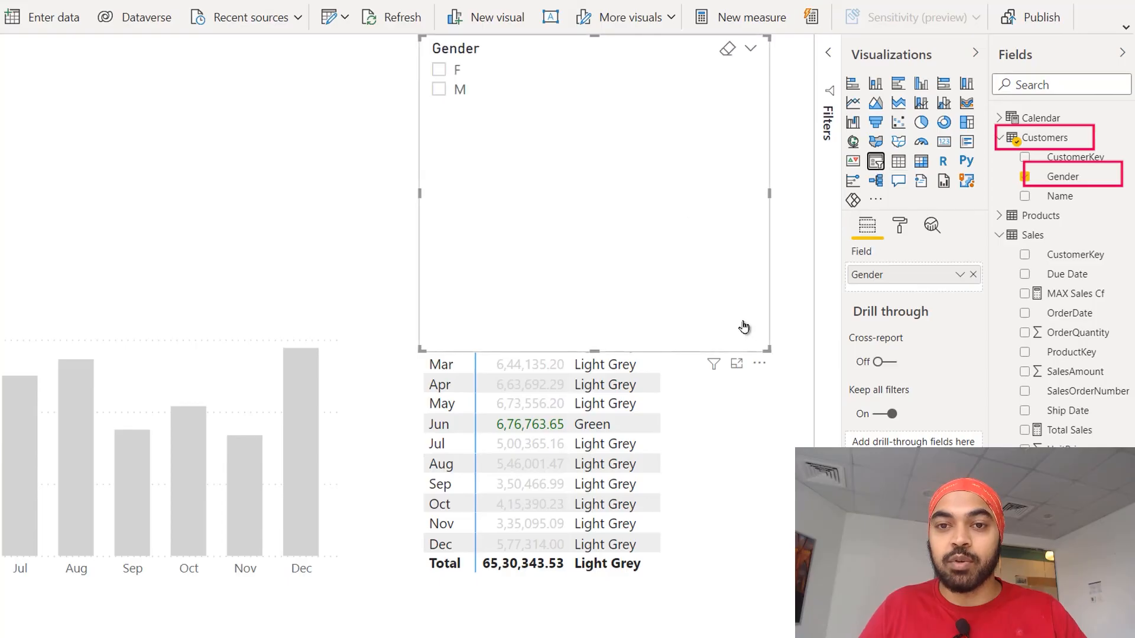
pyautogui.moveTo(767, 349); pyautogui.dragTo(407, 184)
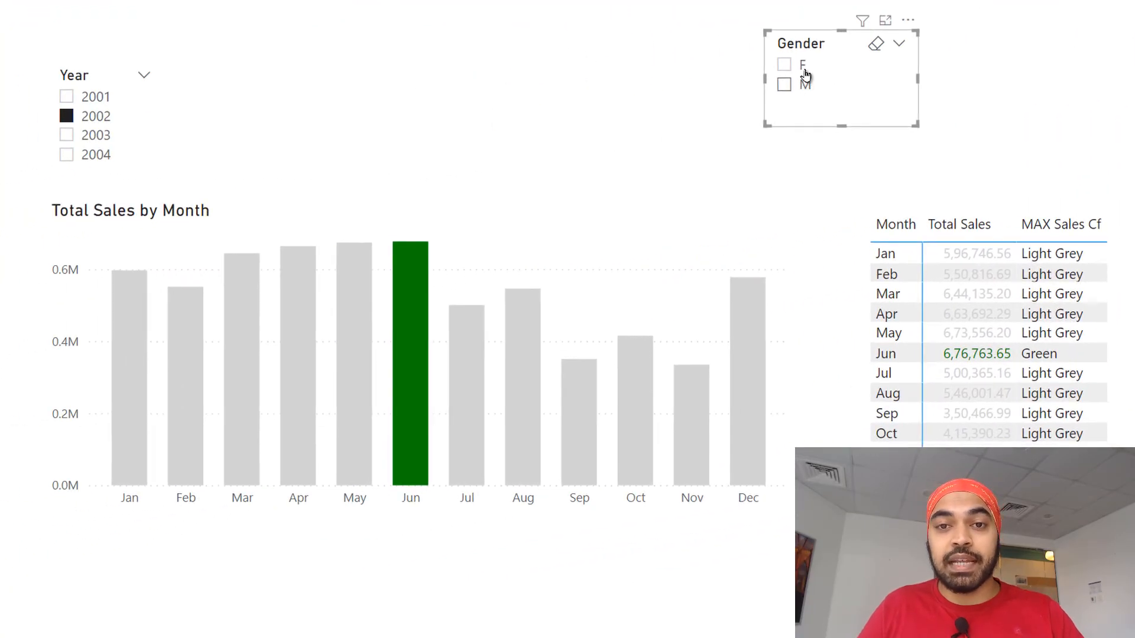
# Test the highlighting with the Gender slicer by filtering to F and finally to M.
pyautogui.click(803, 68)
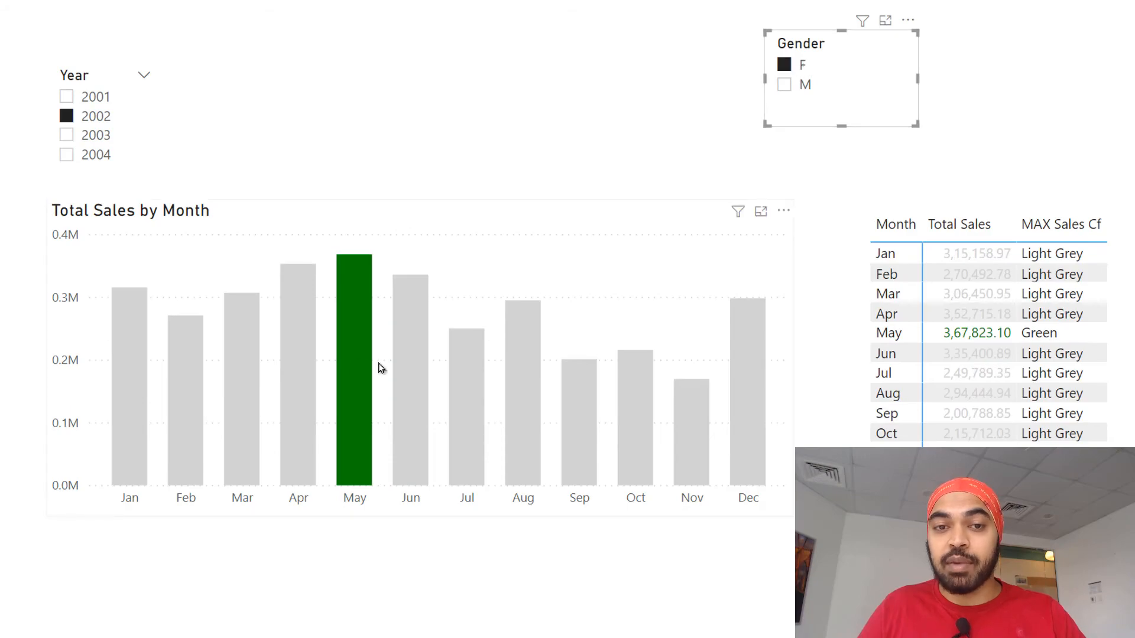
pyautogui.click(804, 88)
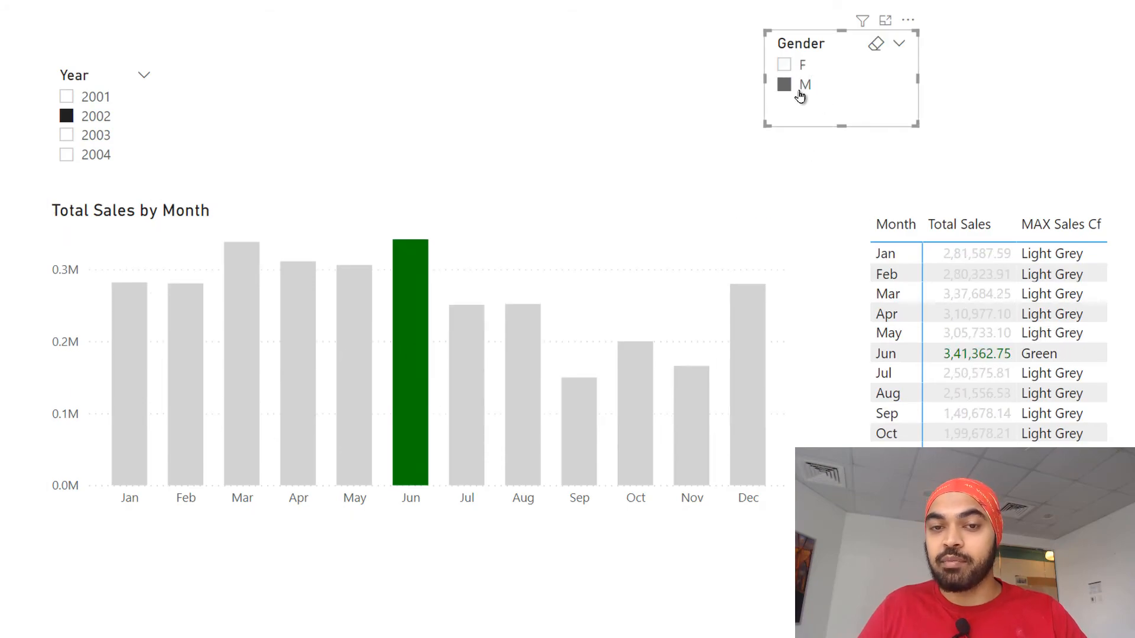
pyautogui.click(687, 88)
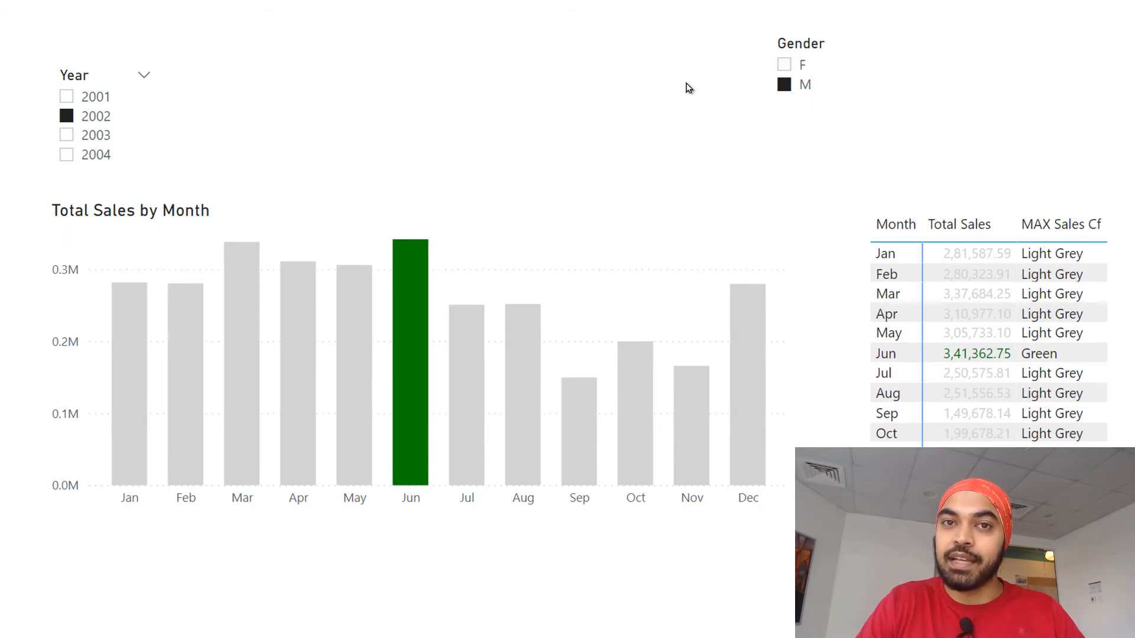